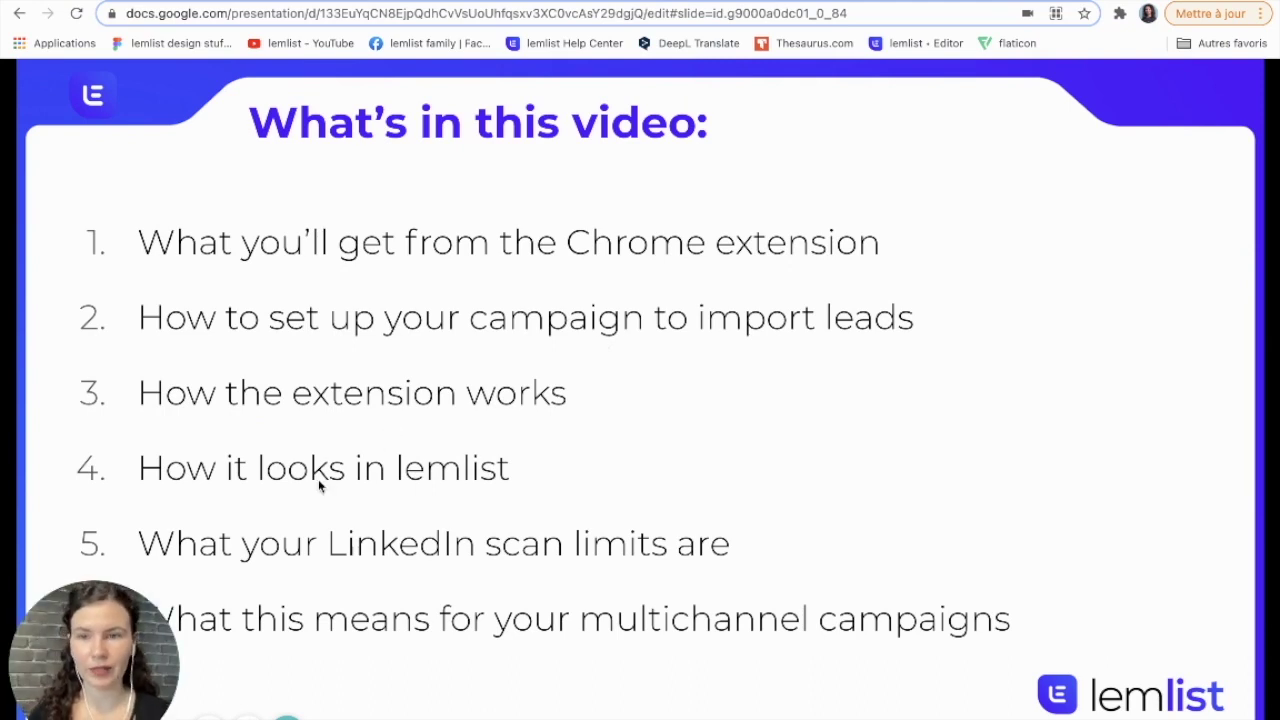
drag(161, 605, 420, 531)
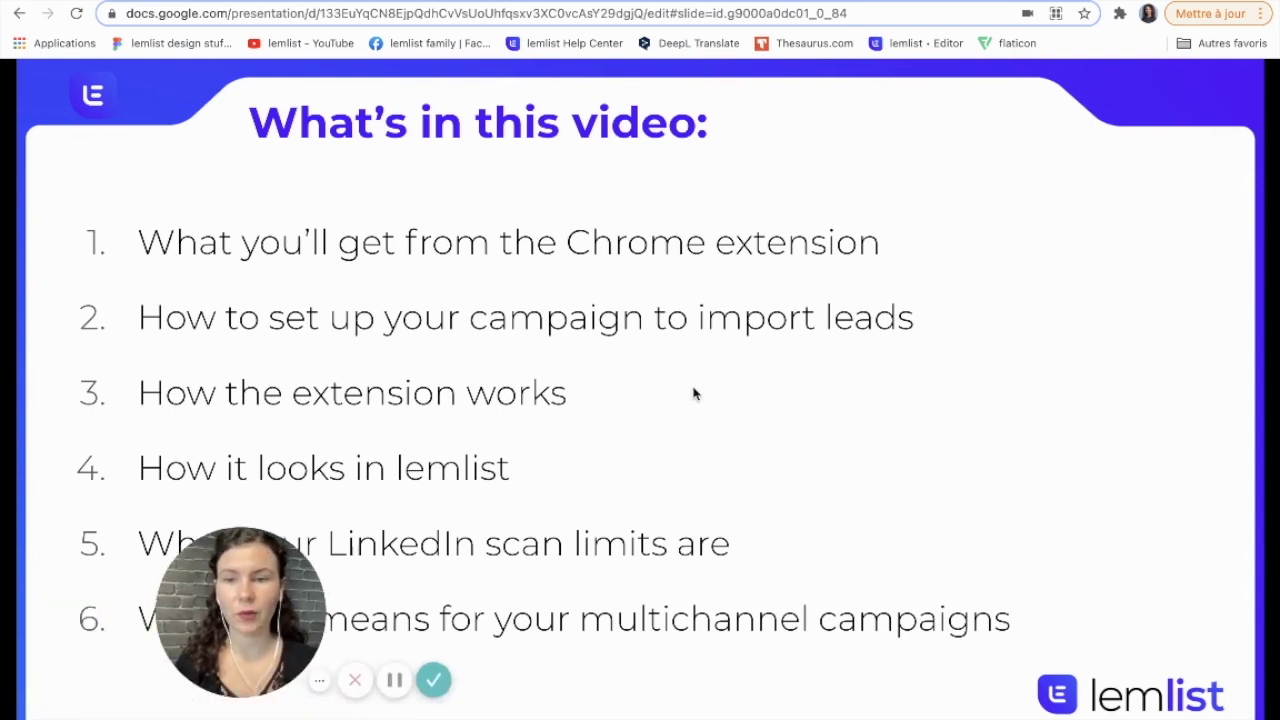
drag(932, 383, 935, 348)
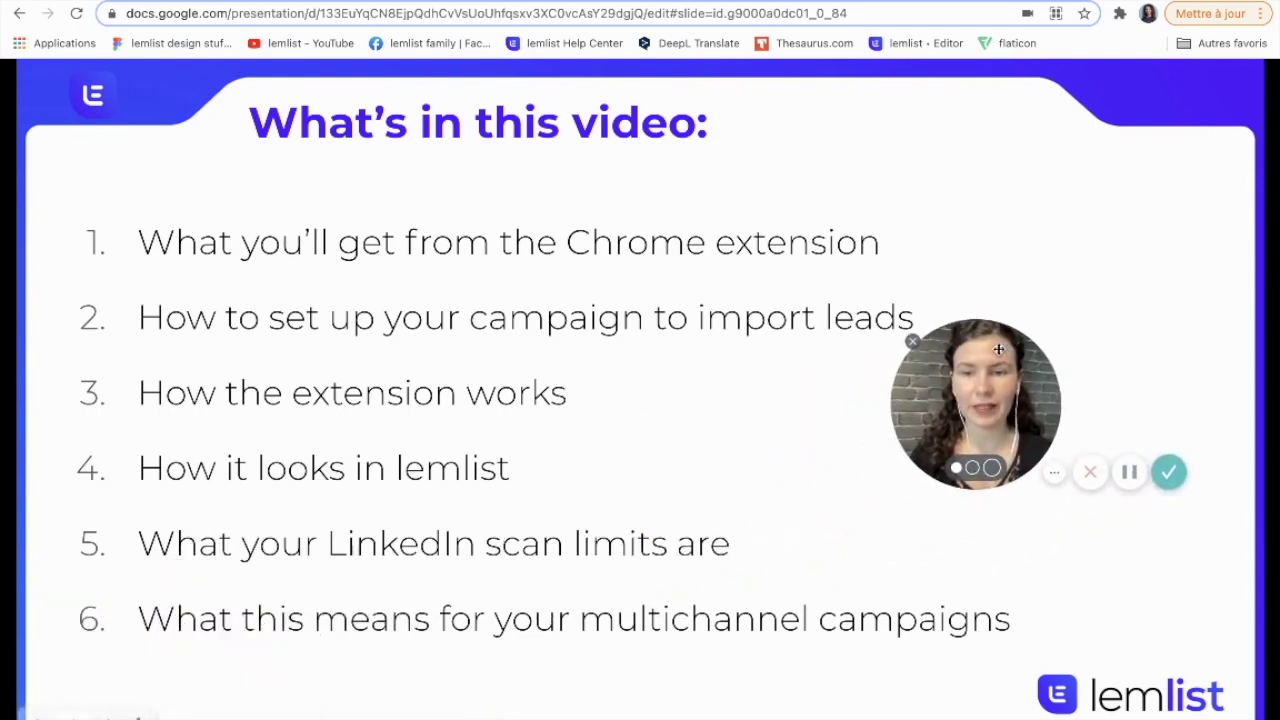
Switch to lemlist and view the dropcontact section of the integrations settings.
click(228, 3)
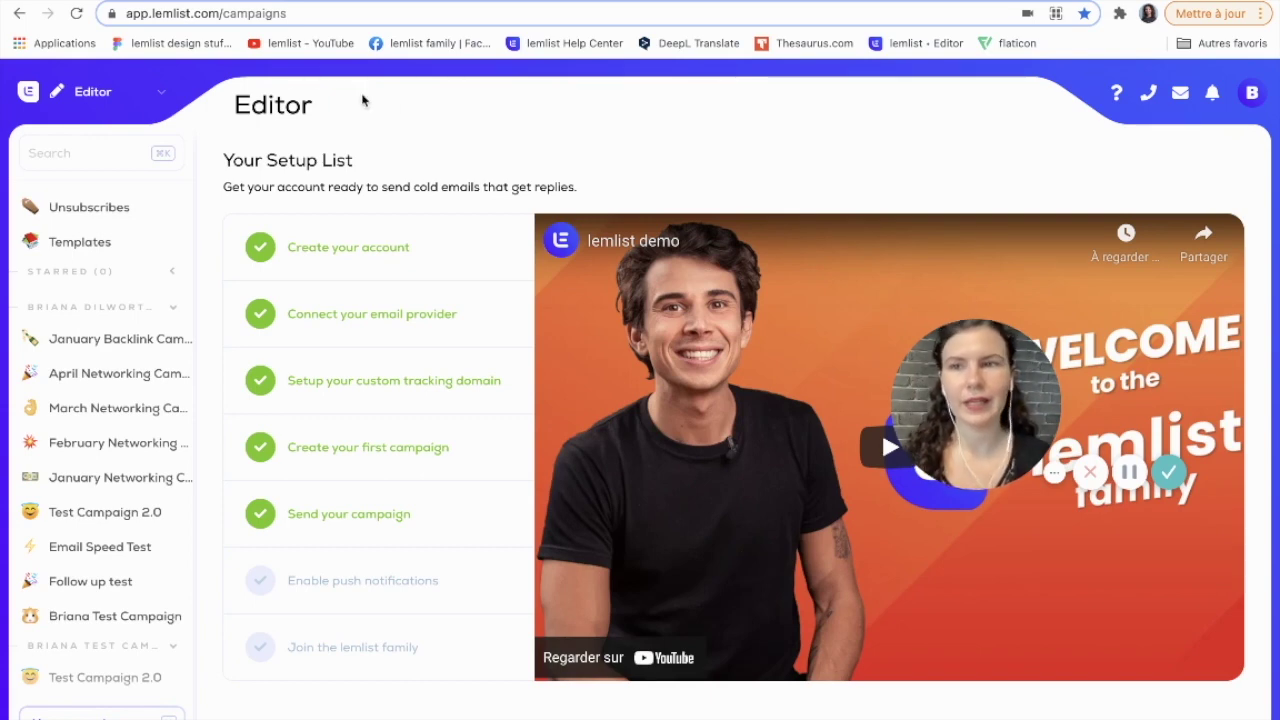
click(138, 92)
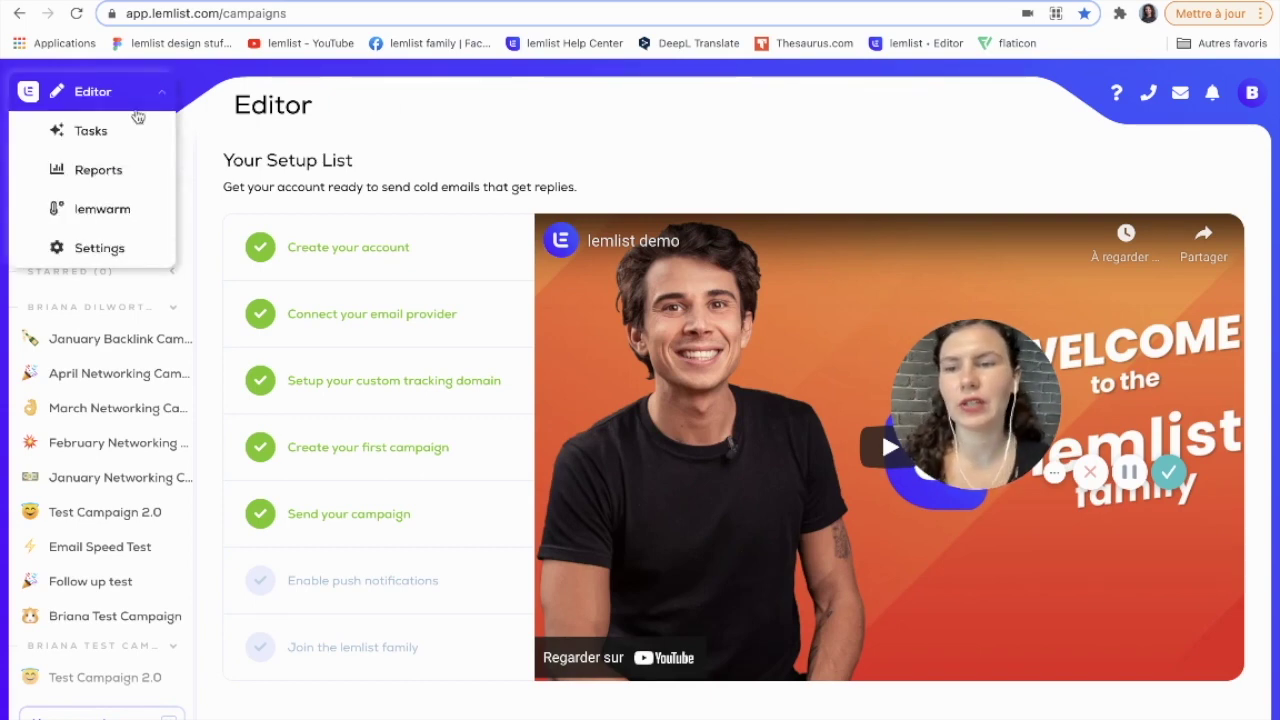
click(120, 249)
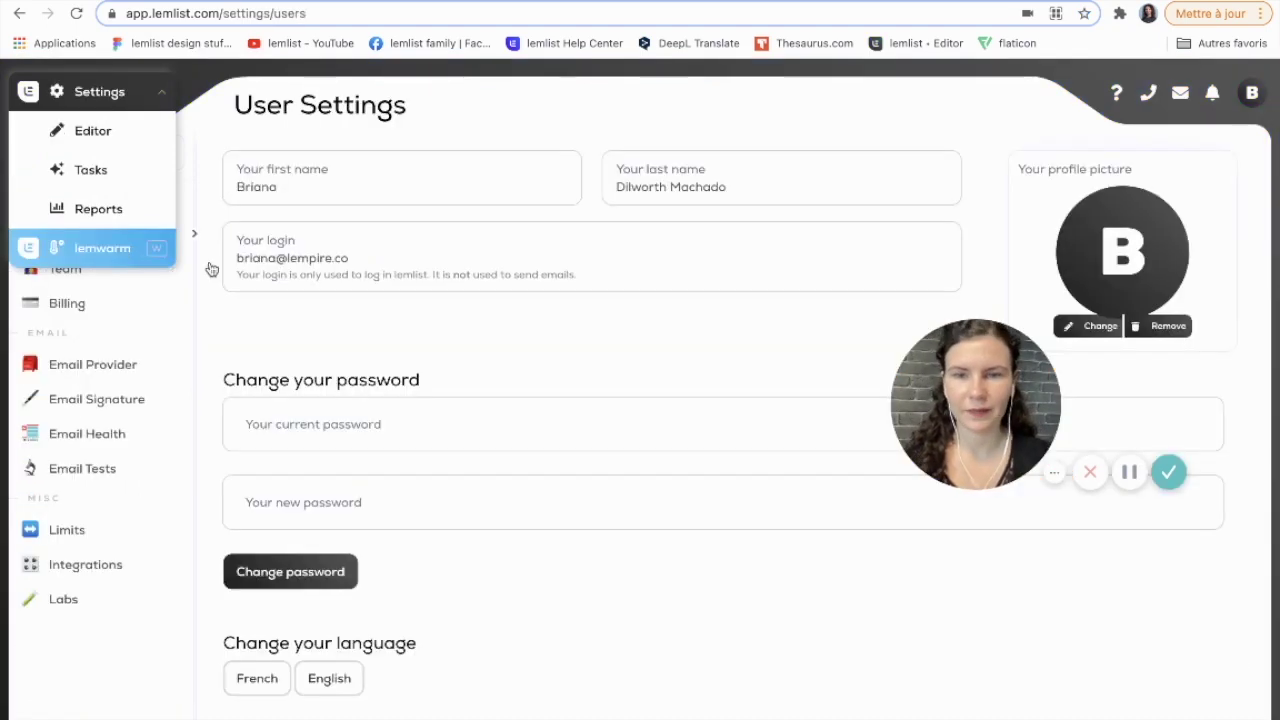
click(47, 564)
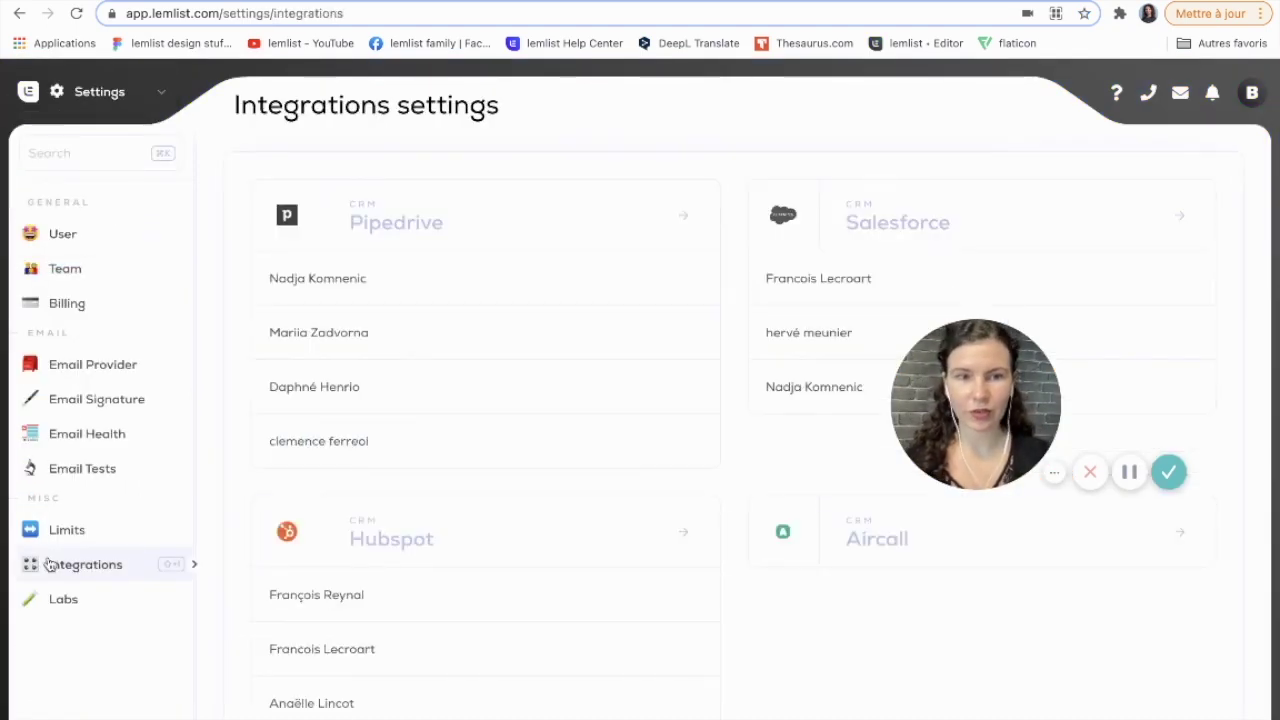
scroll(488, 620, down, 15)
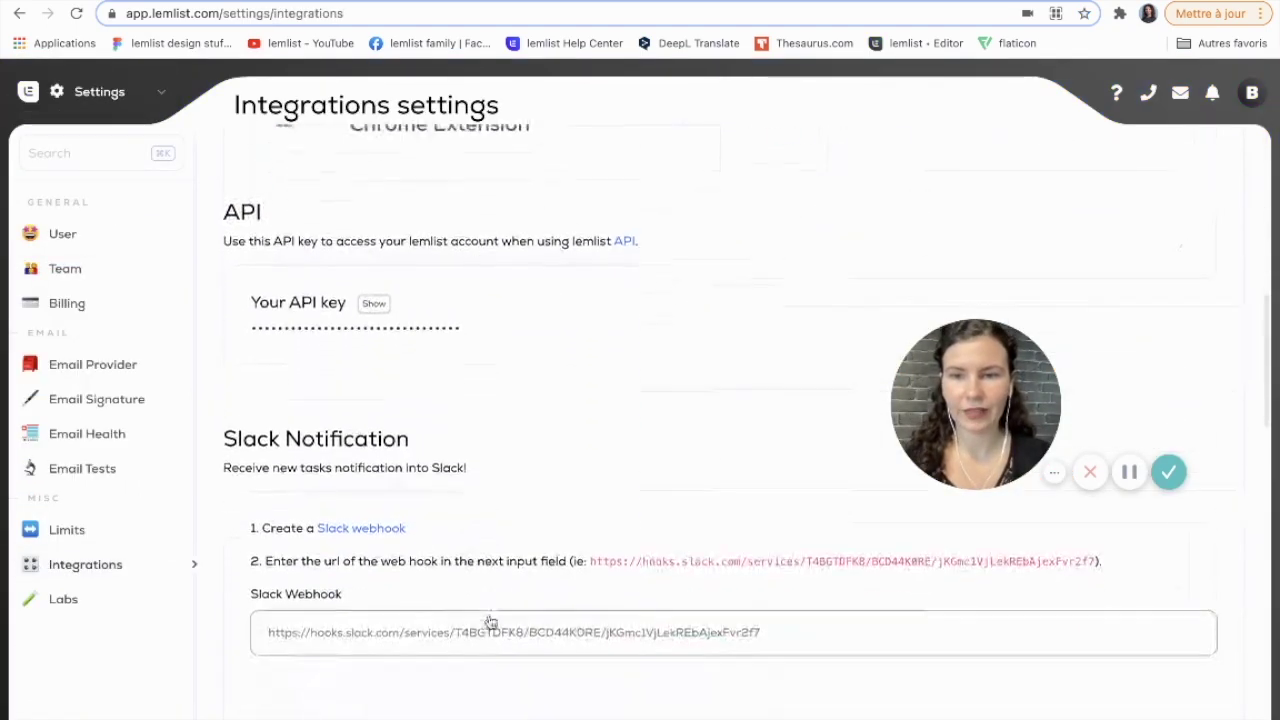
scroll(488, 620, down, 8)
scroll(490, 620, up, 1)
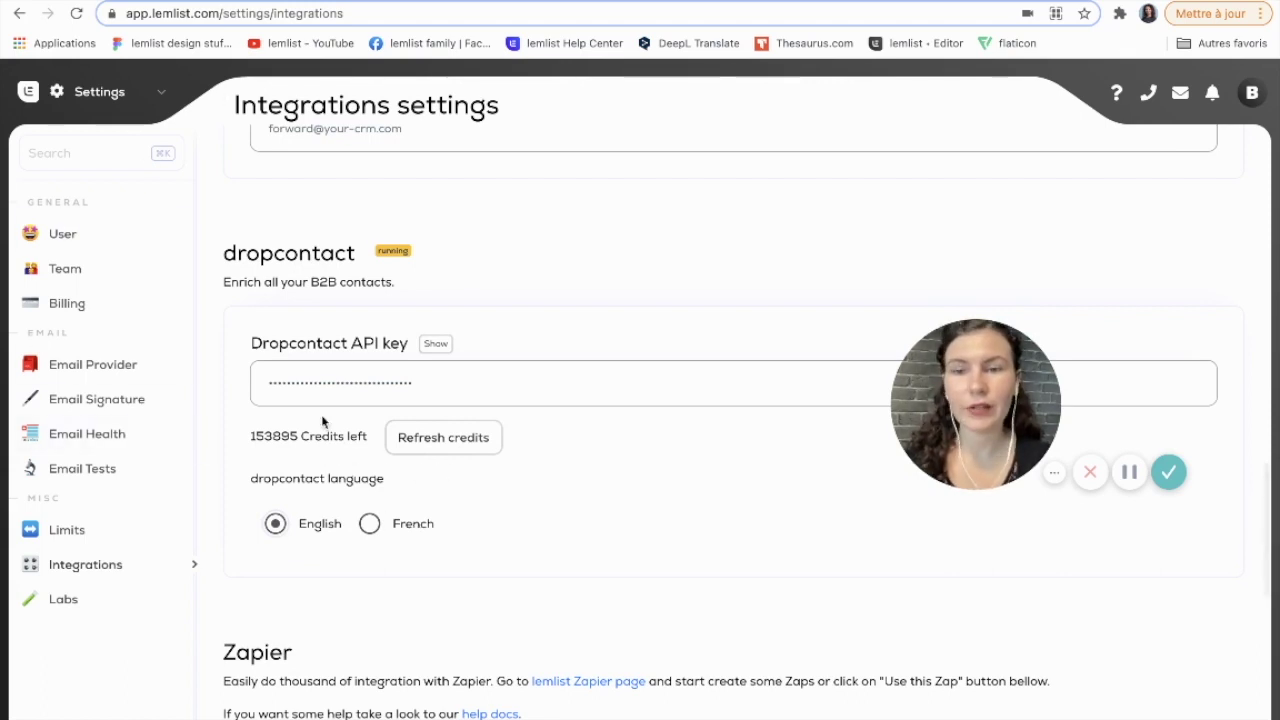
Create a new campaign from the Editor and go to its Leads stage without naming it.
click(100, 91)
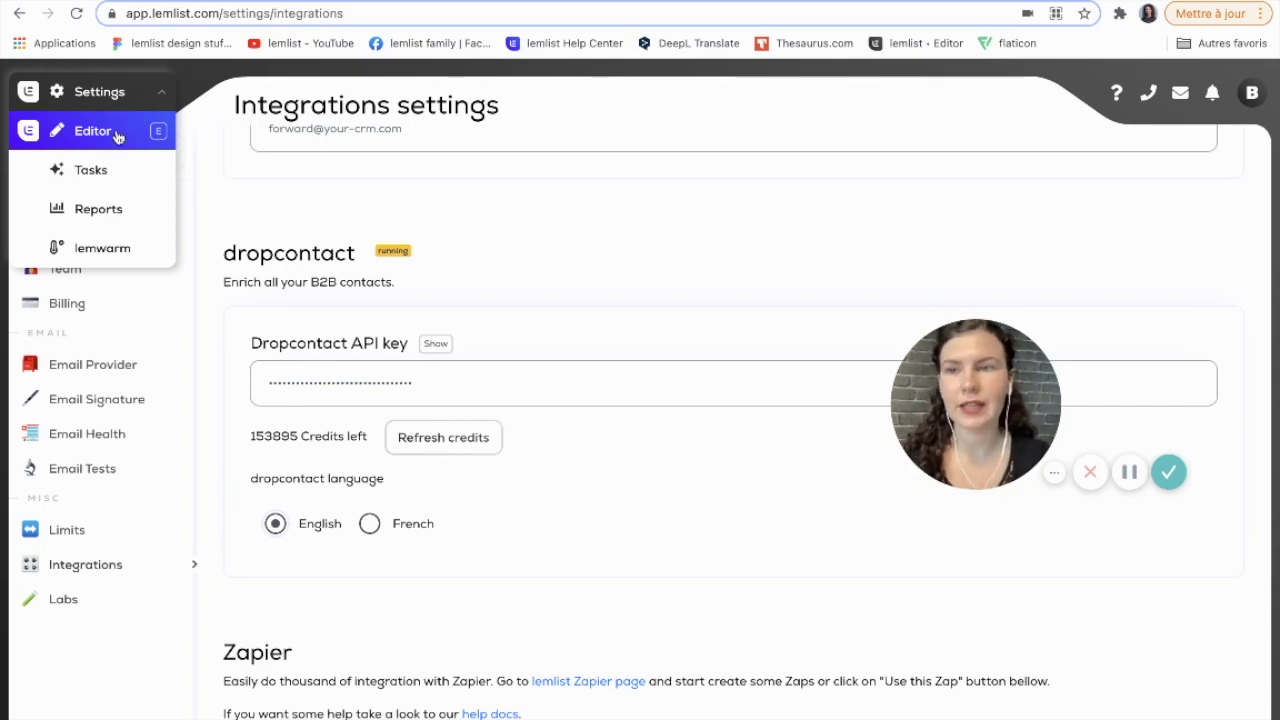
click(117, 134)
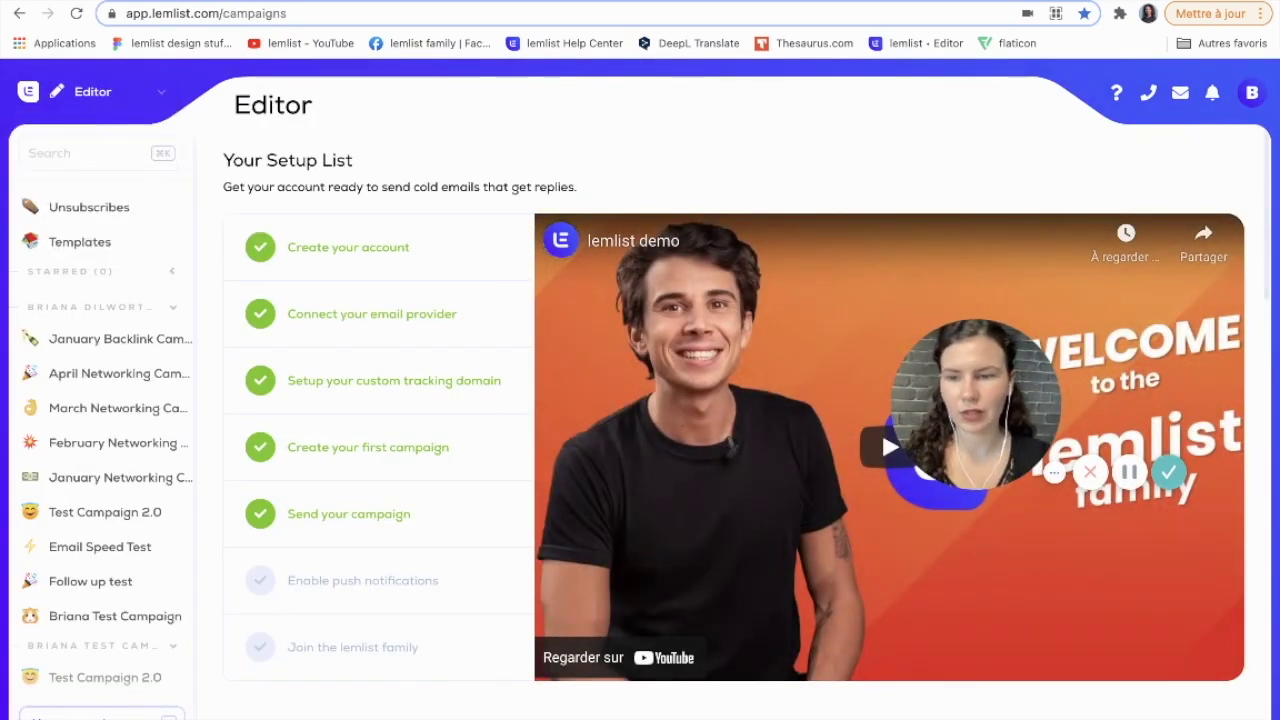
click(100, 714)
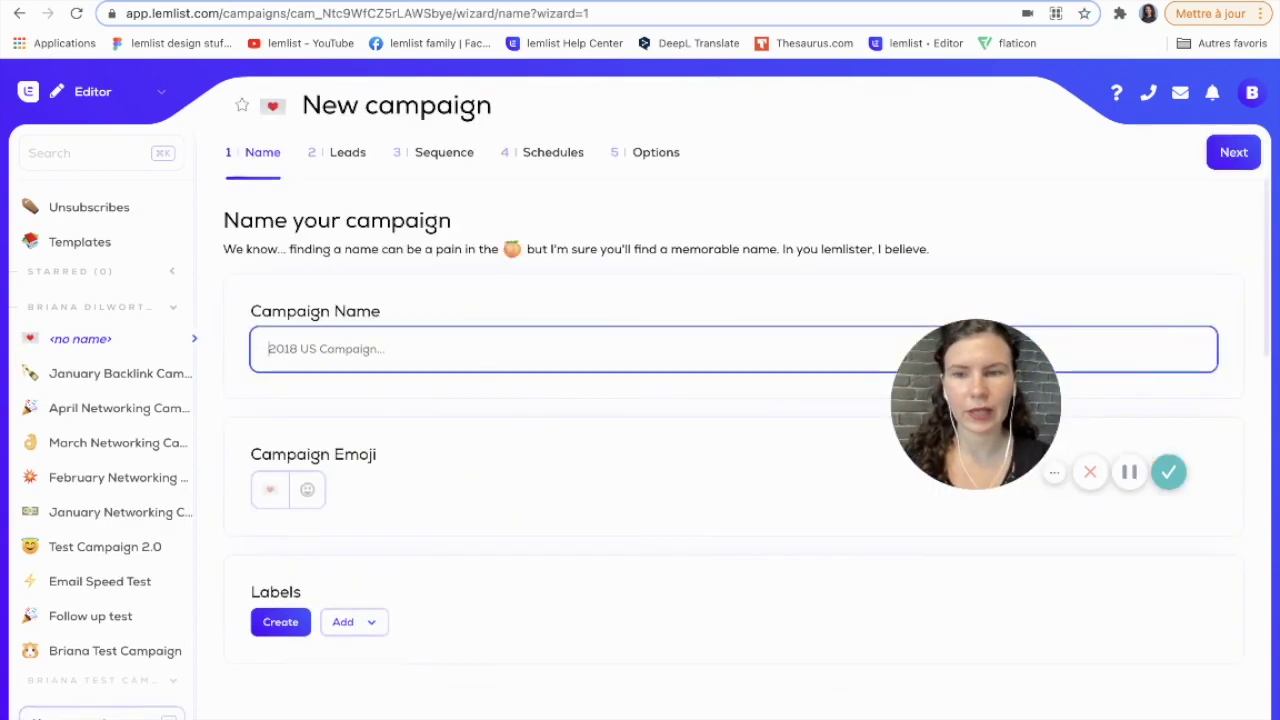
scroll(466, 505, down, 1)
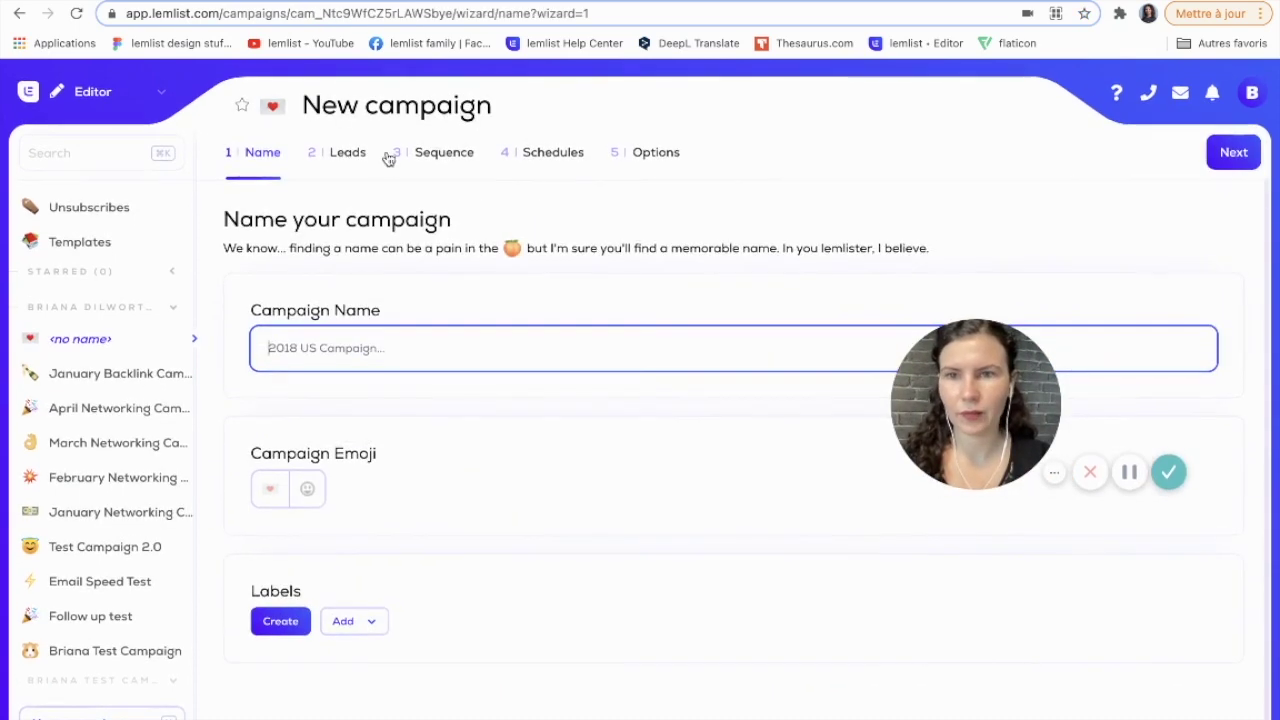
click(329, 158)
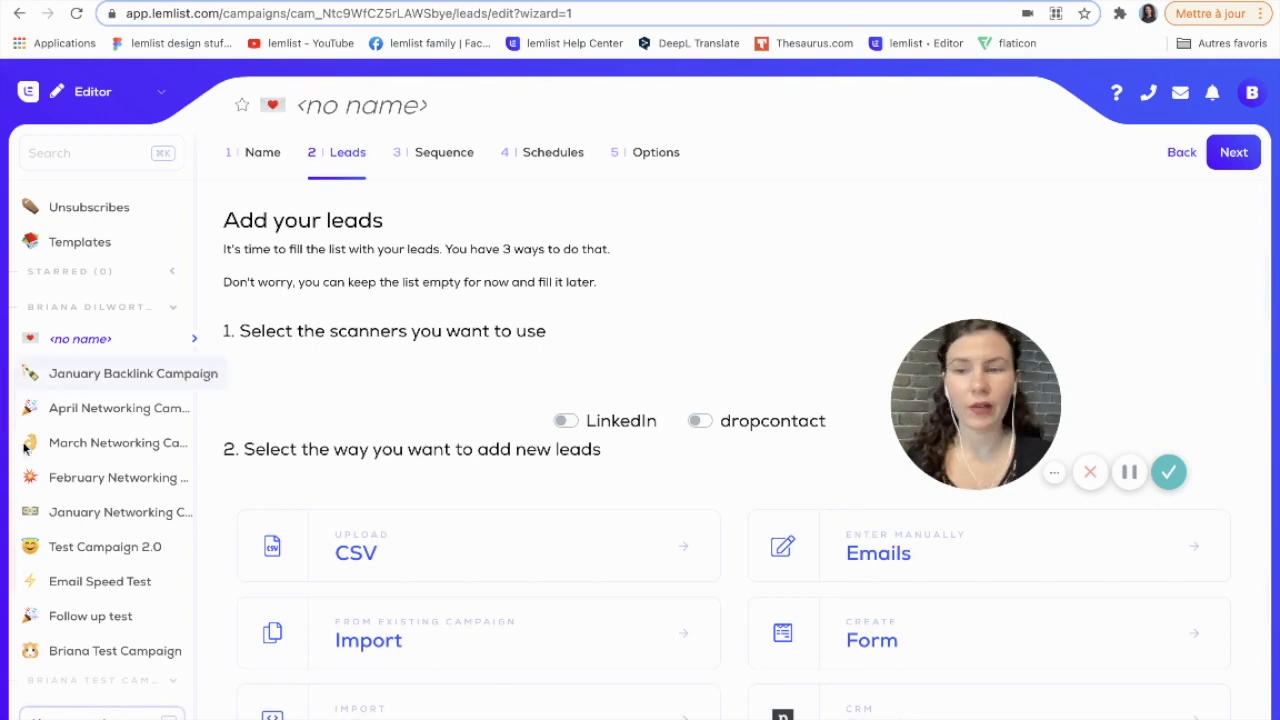
Open the test campaign listed below Follow up test and review its lead-scanning options and sequence steps.
scroll(58, 511, down, 1)
click(64, 530)
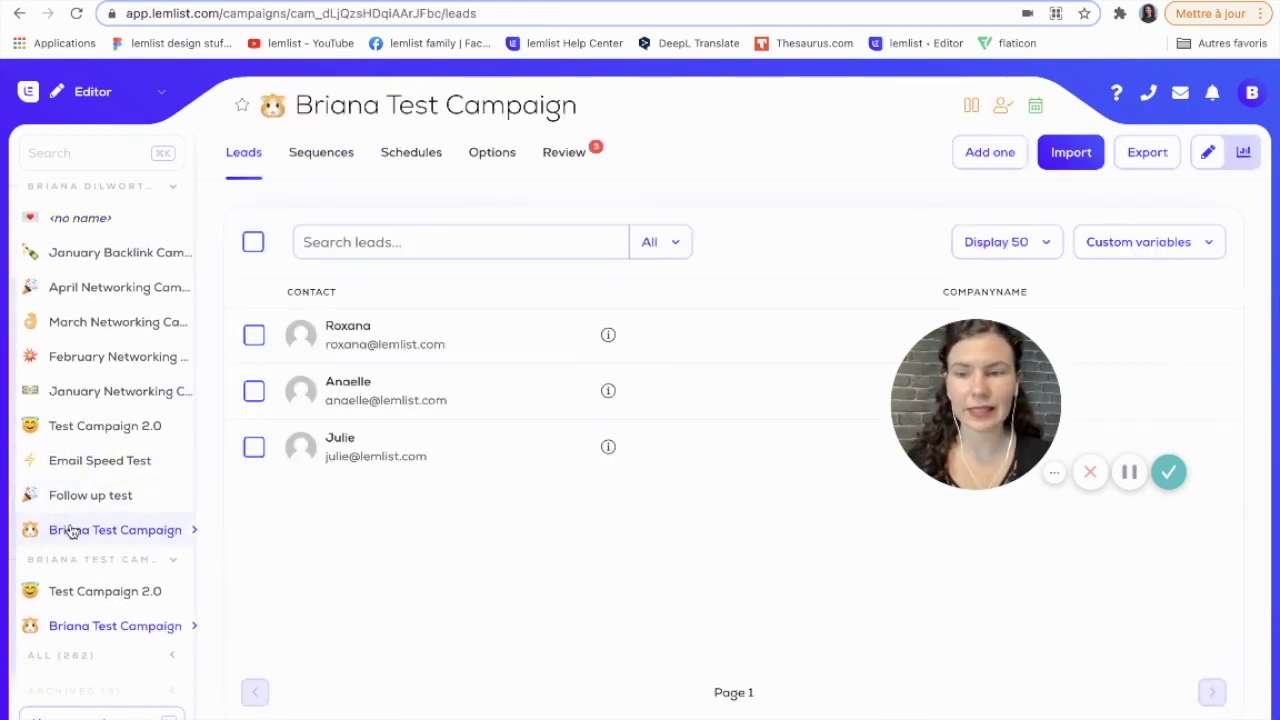
click(494, 153)
scroll(517, 432, down, 3)
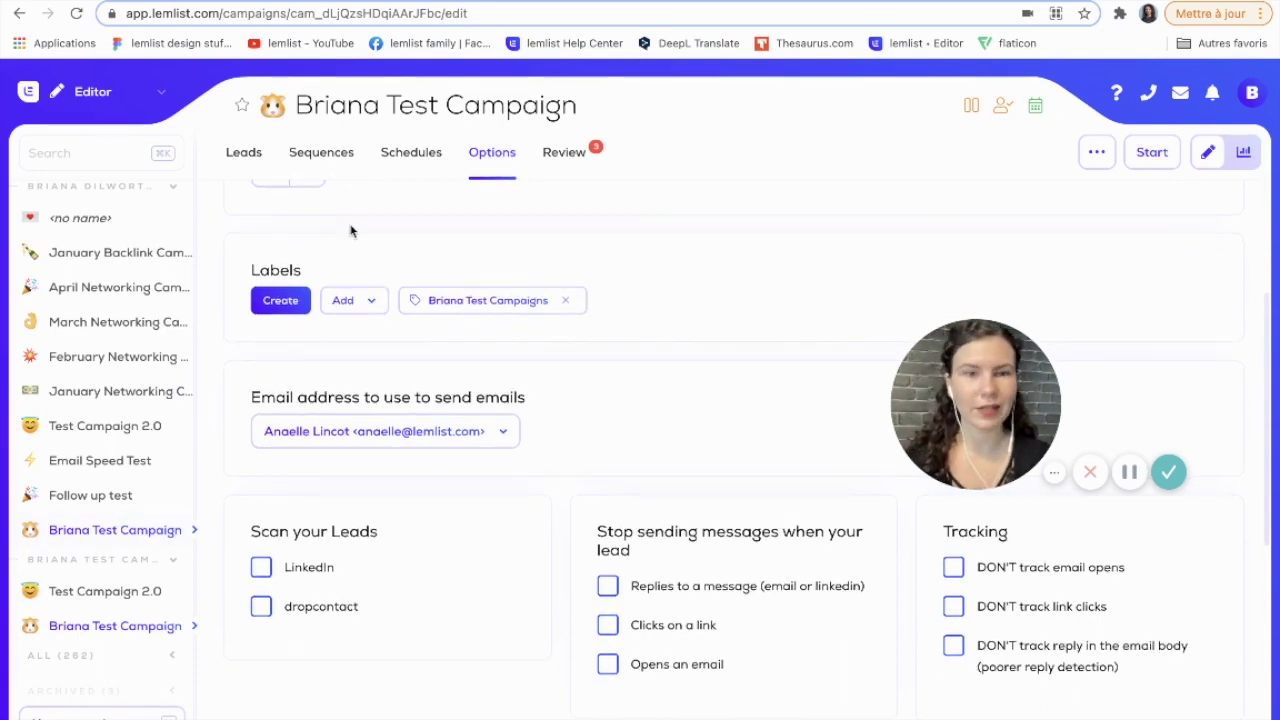
click(321, 153)
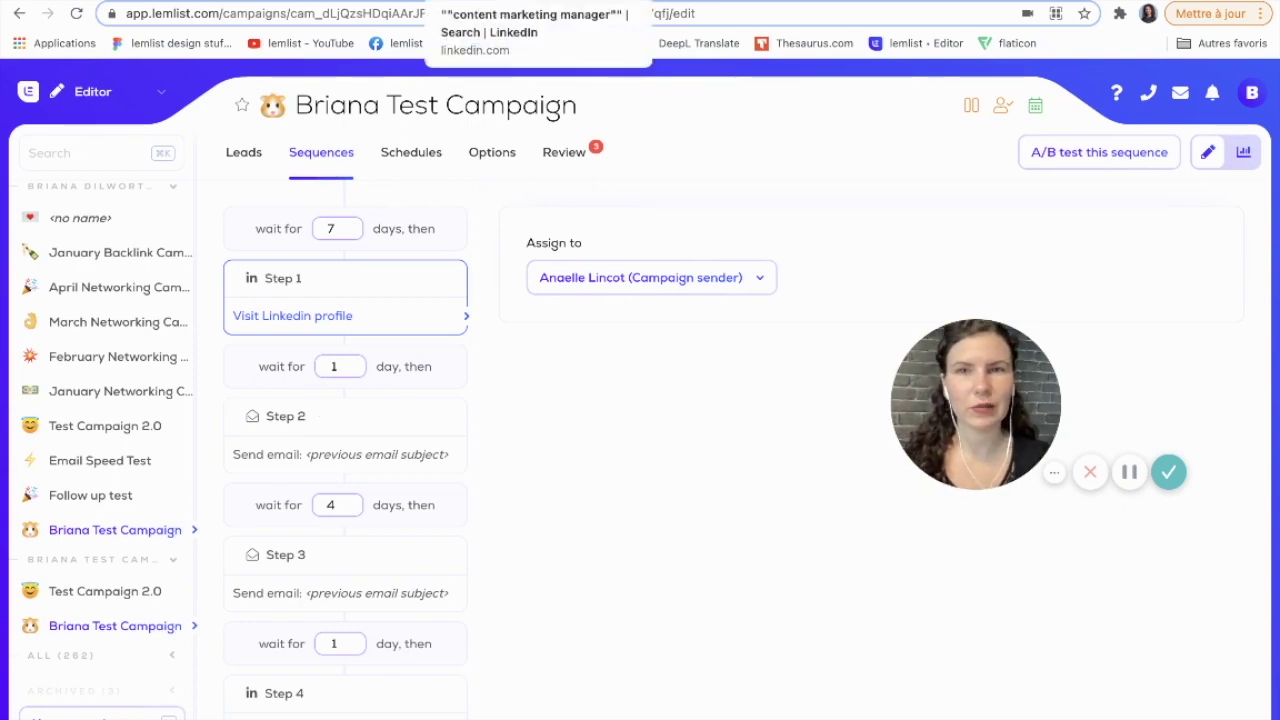
Switch to the LinkedIn "content marketing manager" people search and open the lemlist Chrome extension on it.
click(530, 0)
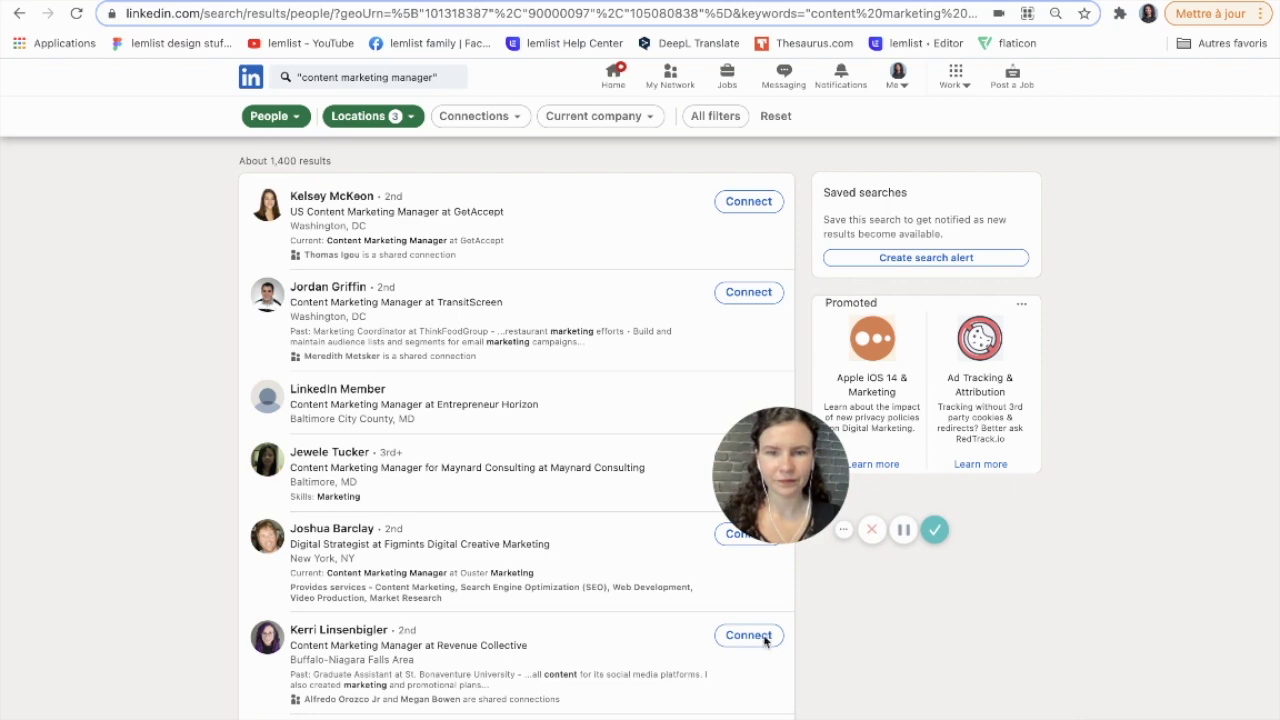
drag(790, 496, 167, 666)
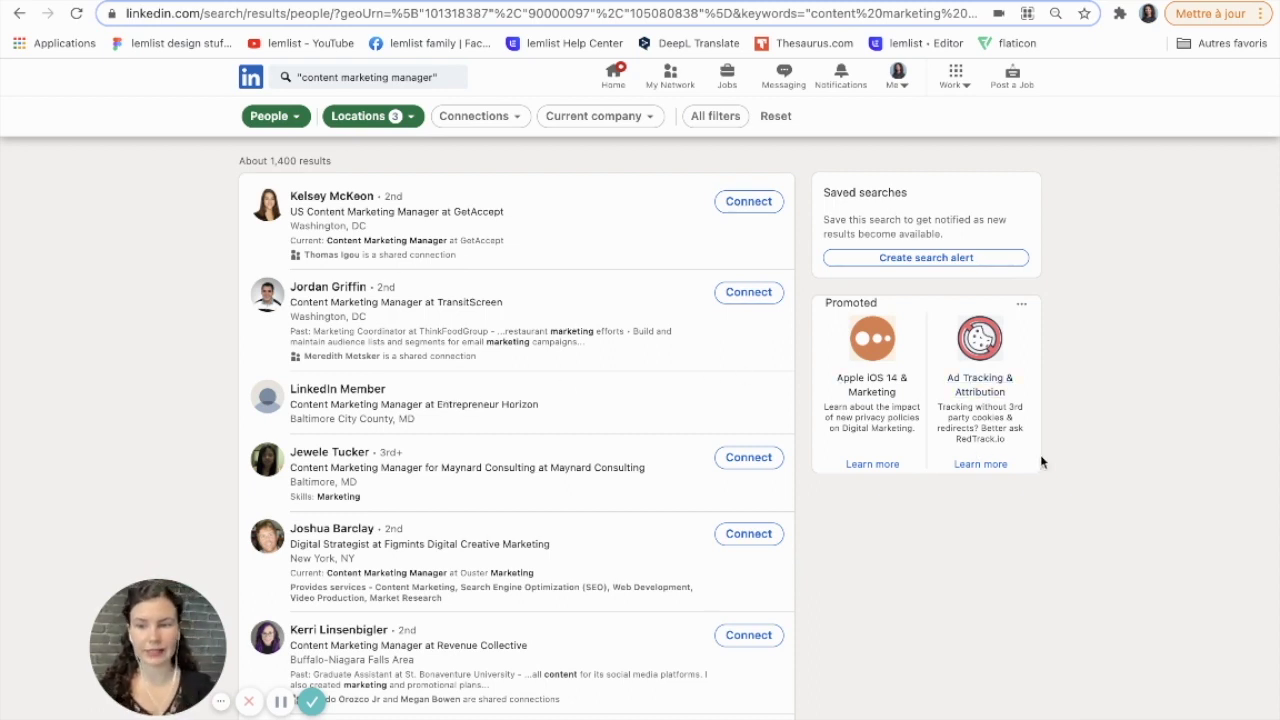
click(1121, 14)
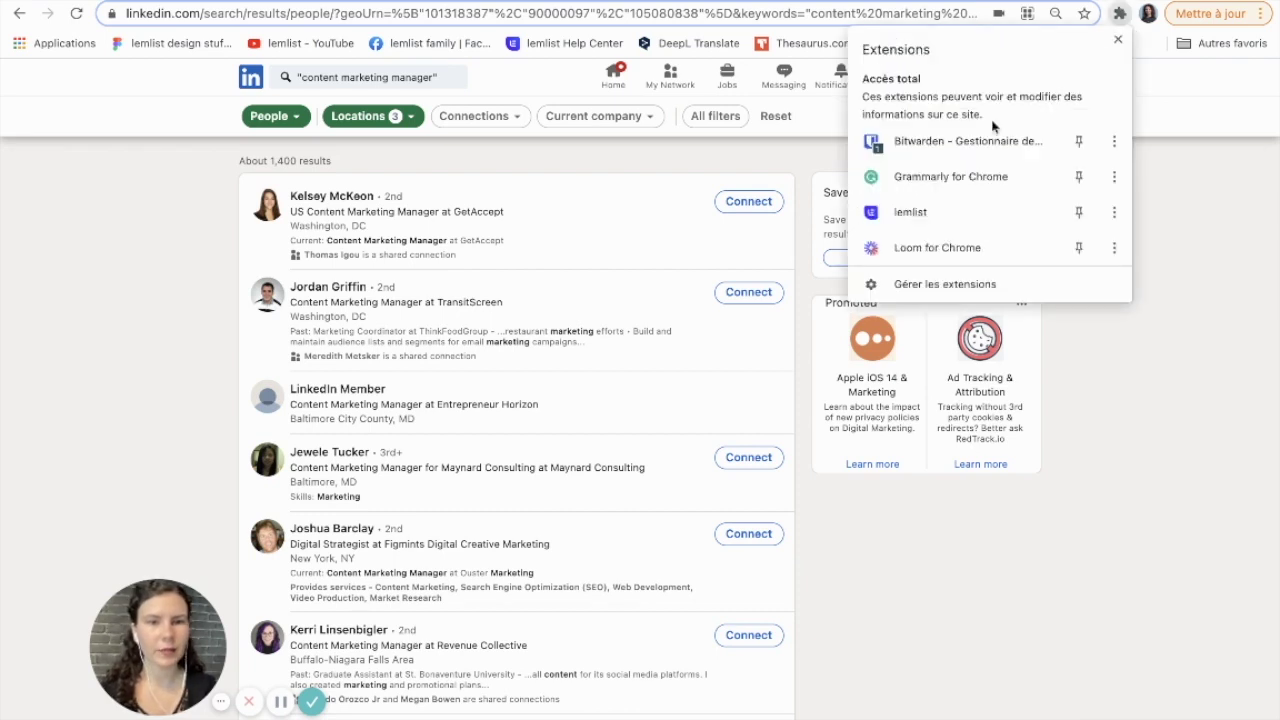
click(940, 219)
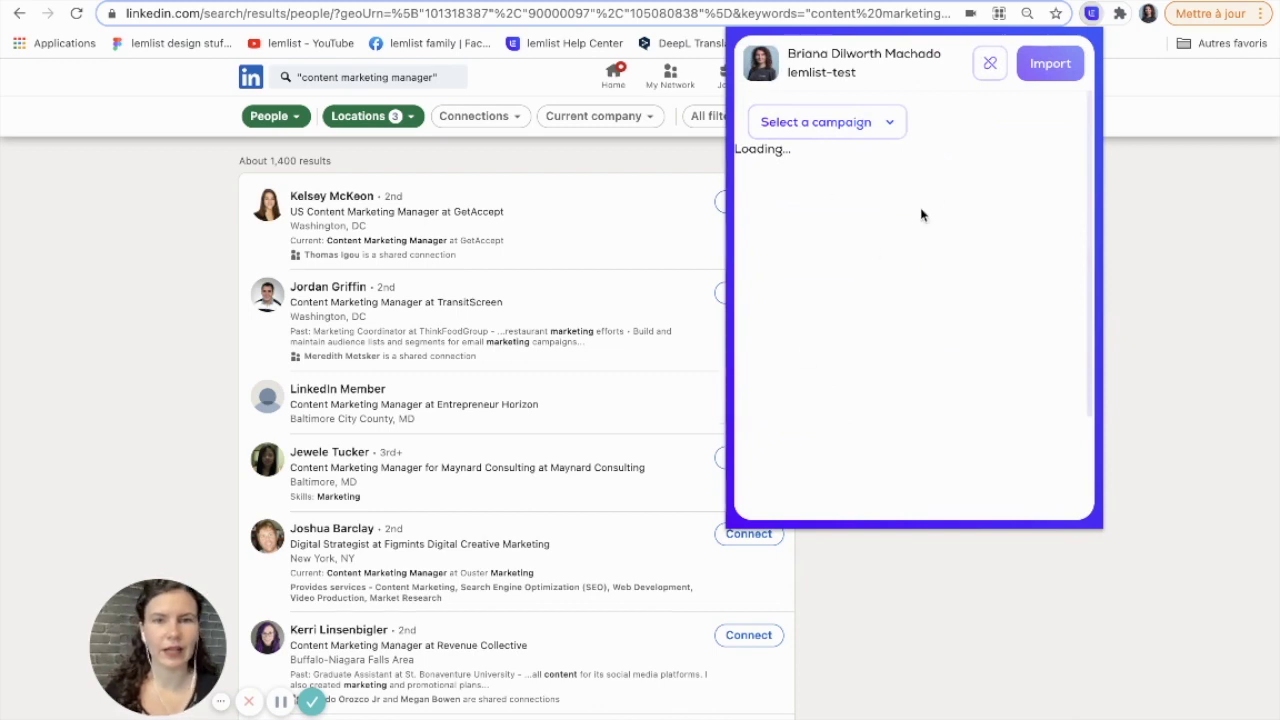
Look through the campaigns offered as import destination in the lemlist extension without choosing one.
click(880, 133)
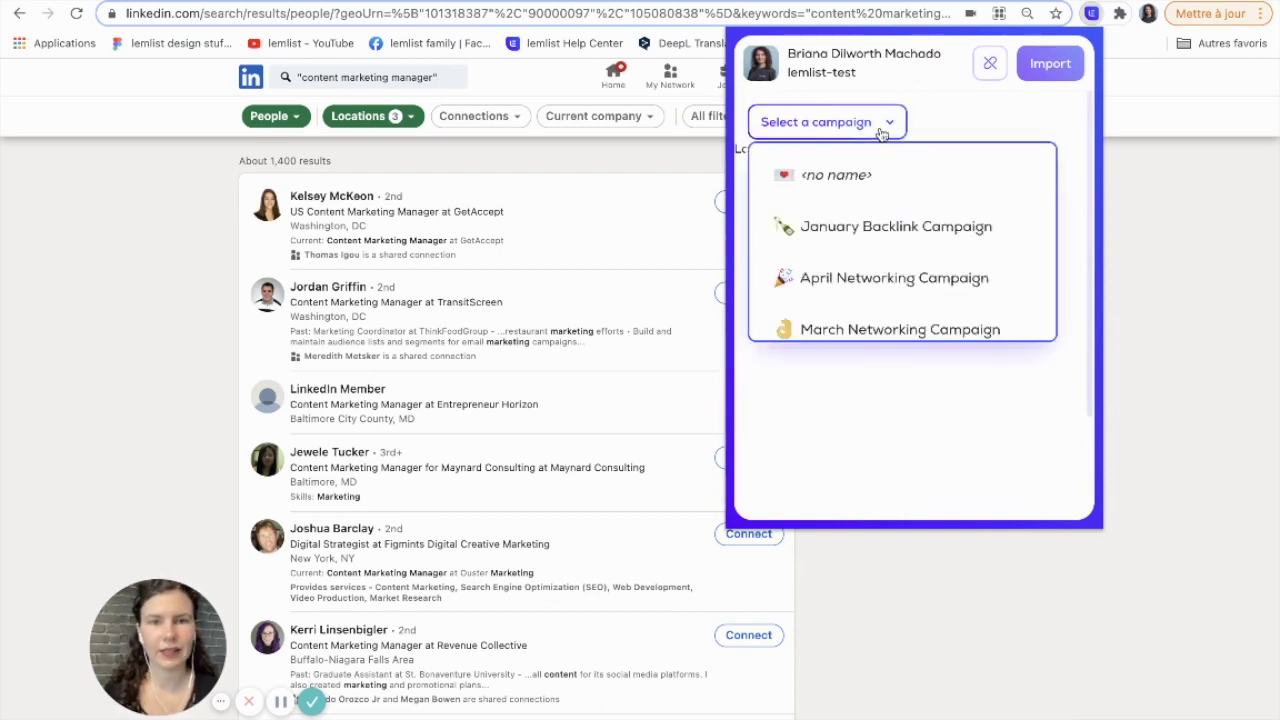
scroll(882, 296, down, 3)
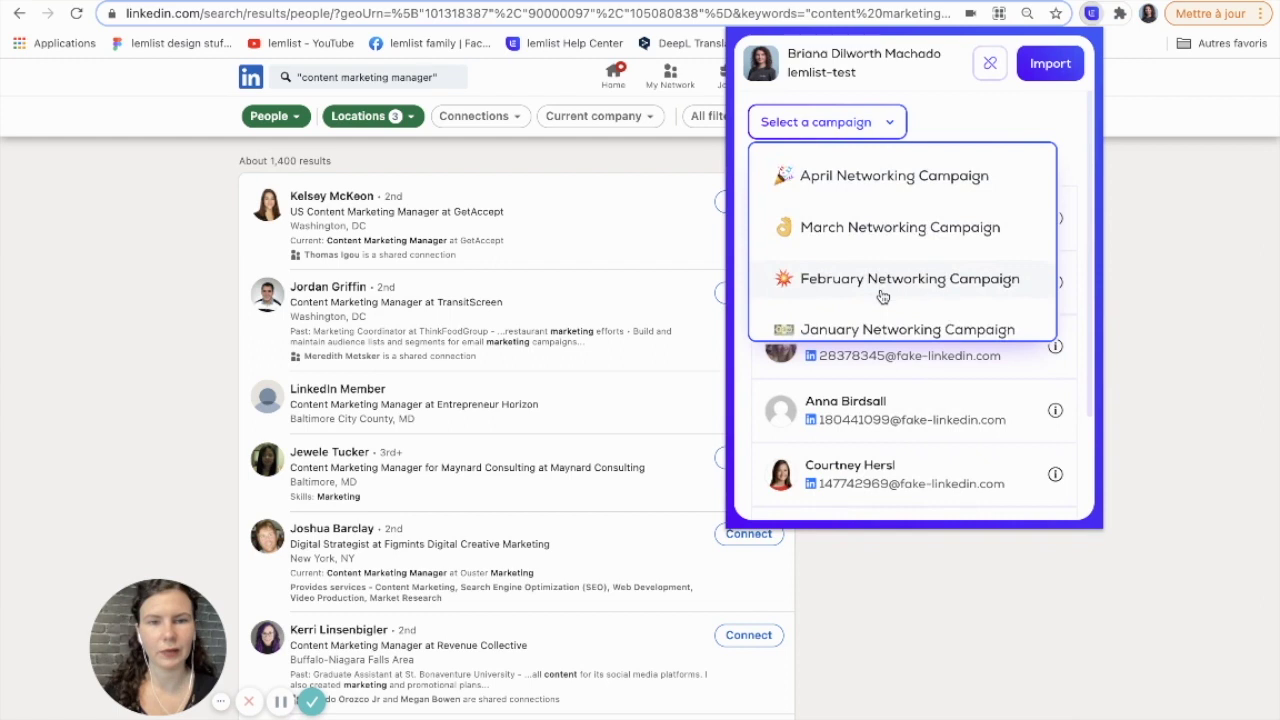
click(985, 130)
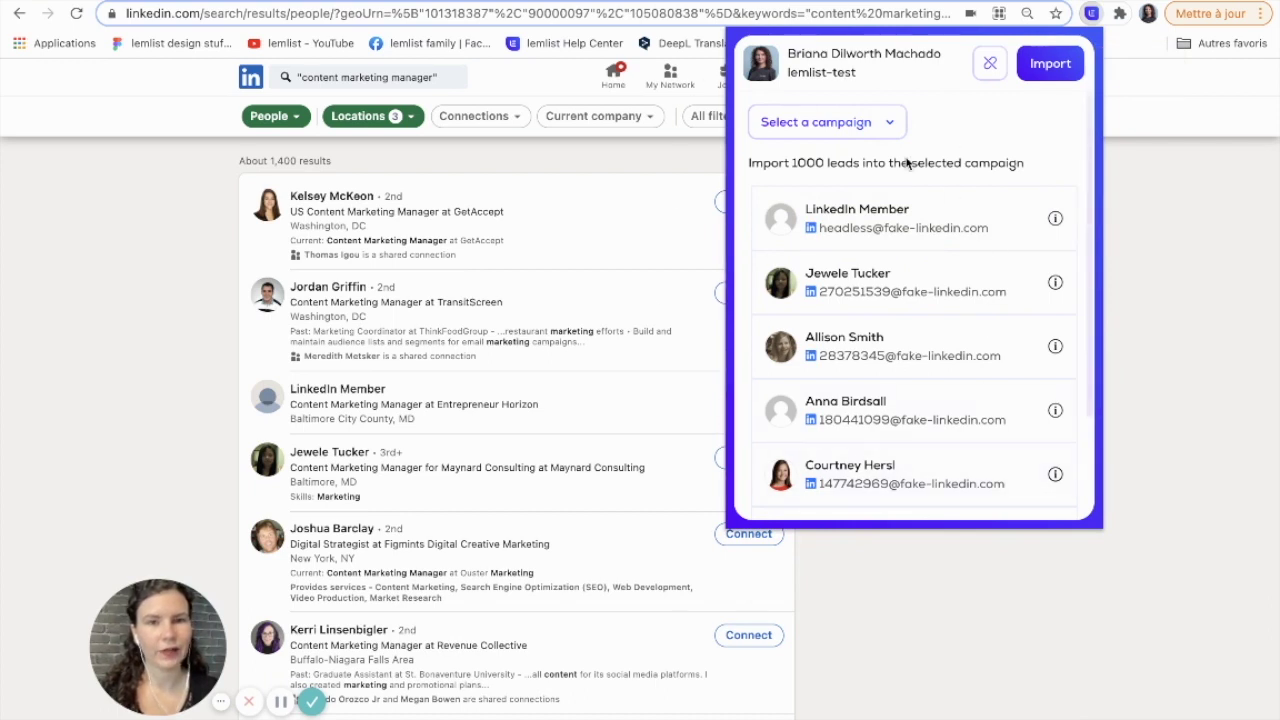
click(864, 126)
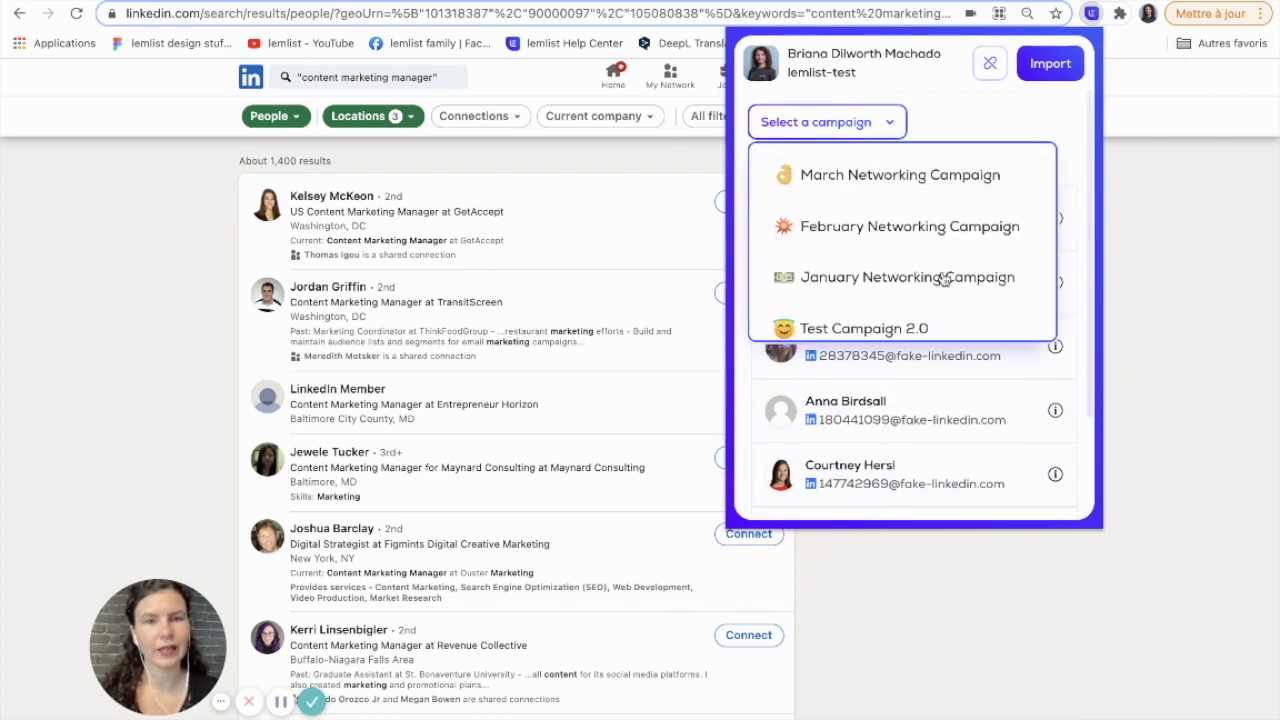
click(1057, 135)
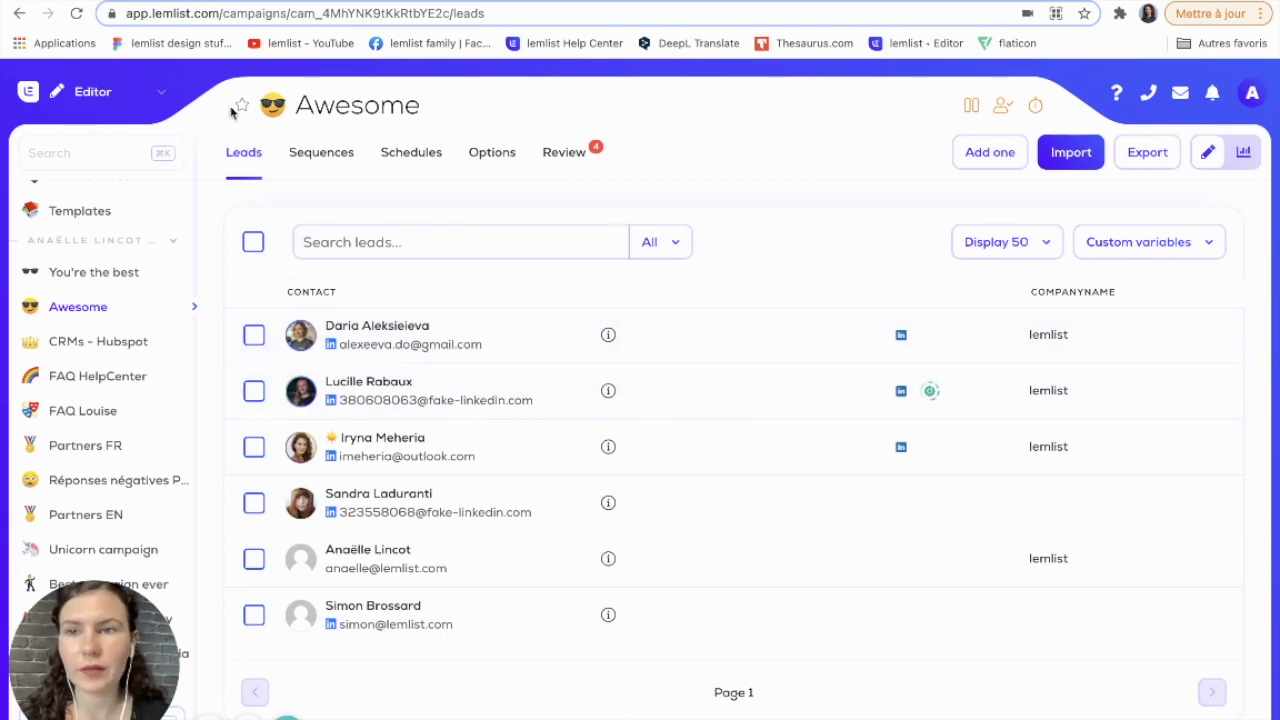
Open the account's global limits in the lemlist settings and examine the daily email and LinkedIn invite, message, visit and scan limits.
click(157, 97)
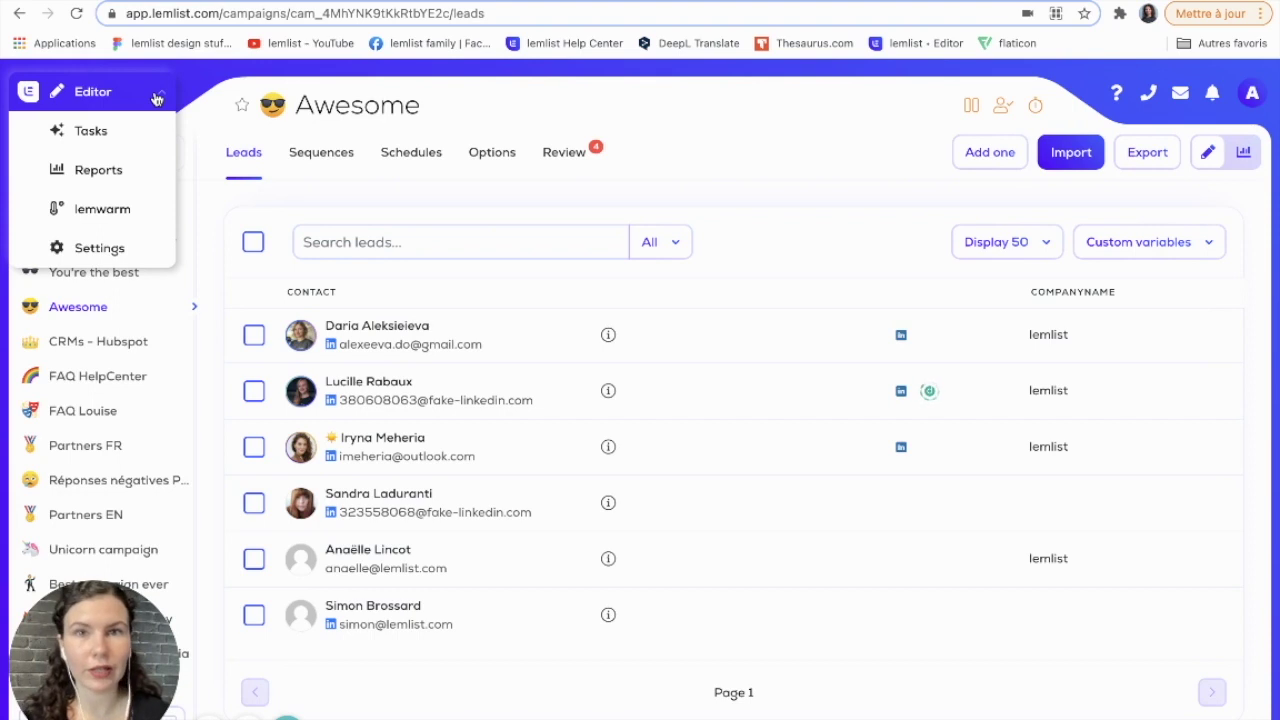
click(130, 249)
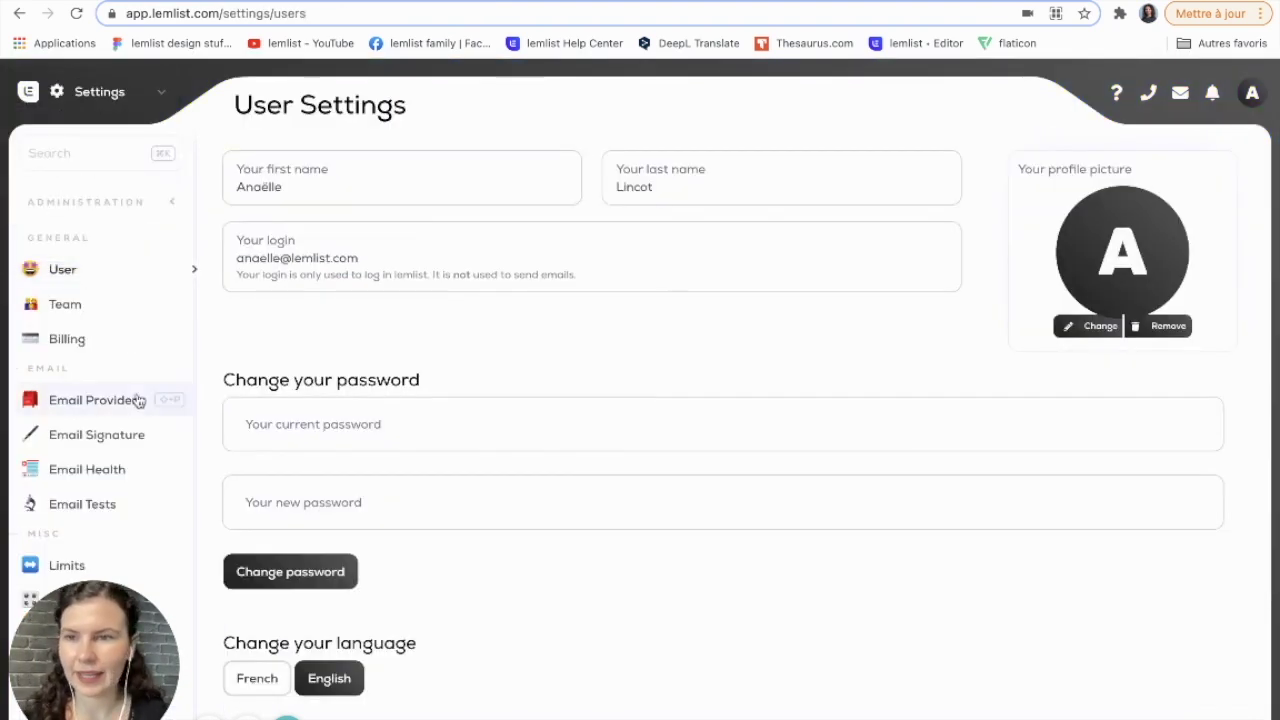
click(93, 568)
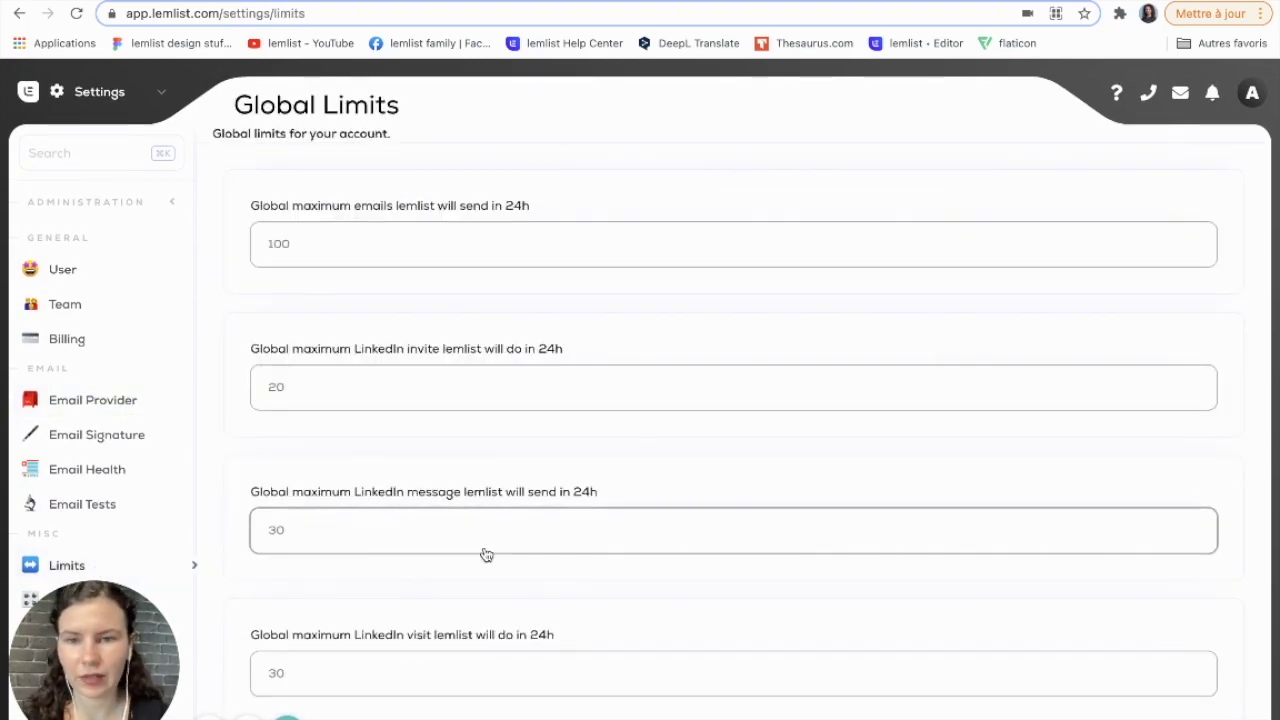
scroll(483, 555, down, 2)
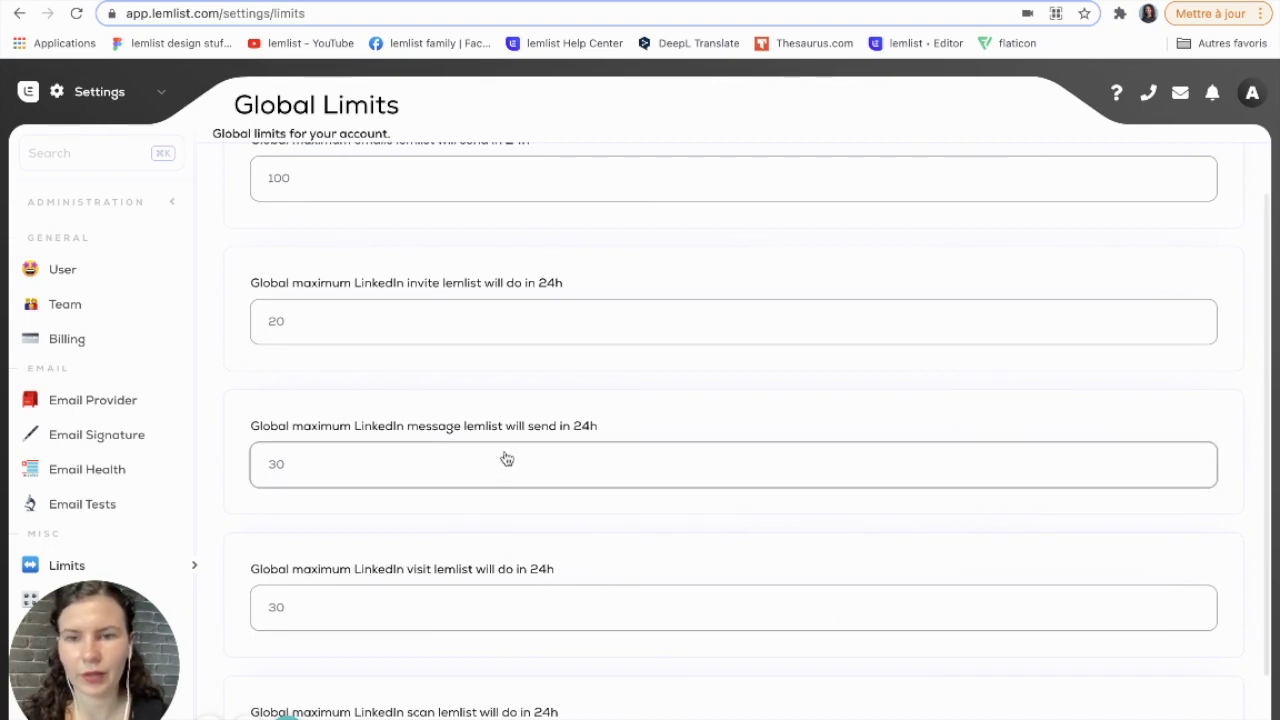
scroll(430, 427, up, 2)
scroll(560, 371, down, 5)
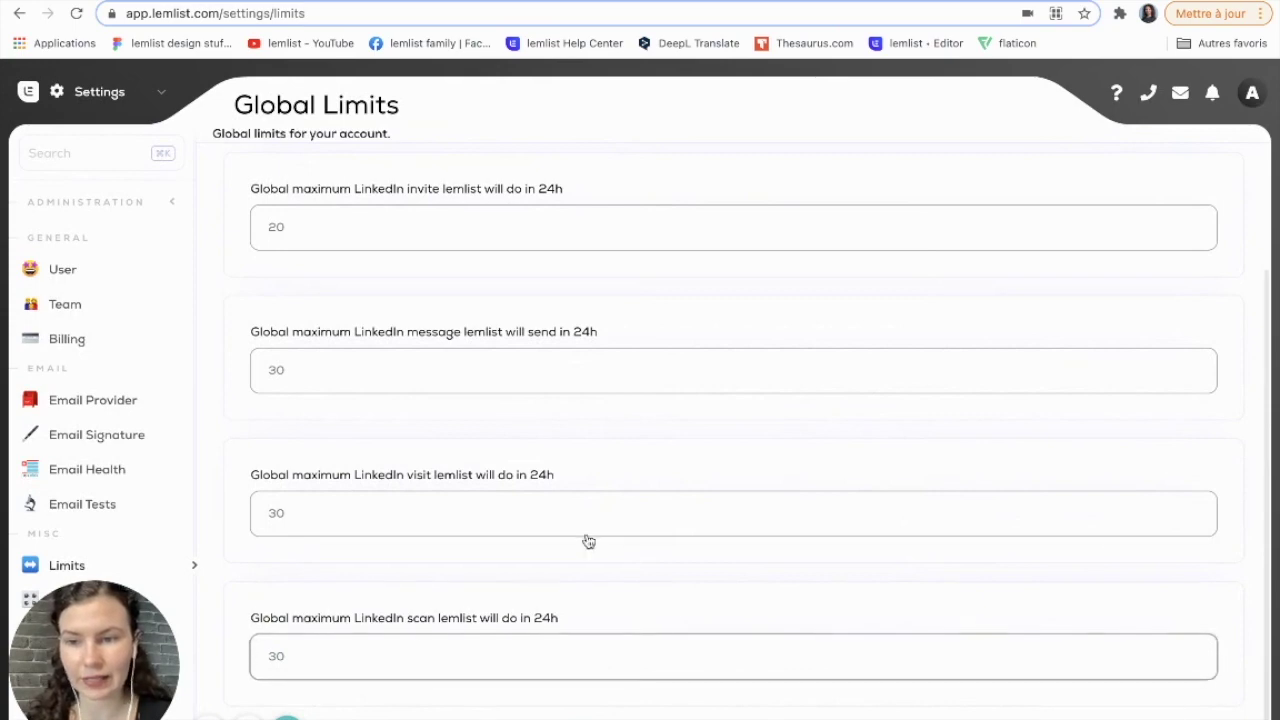
scroll(680, 423, up, 4)
scroll(680, 421, down, 2)
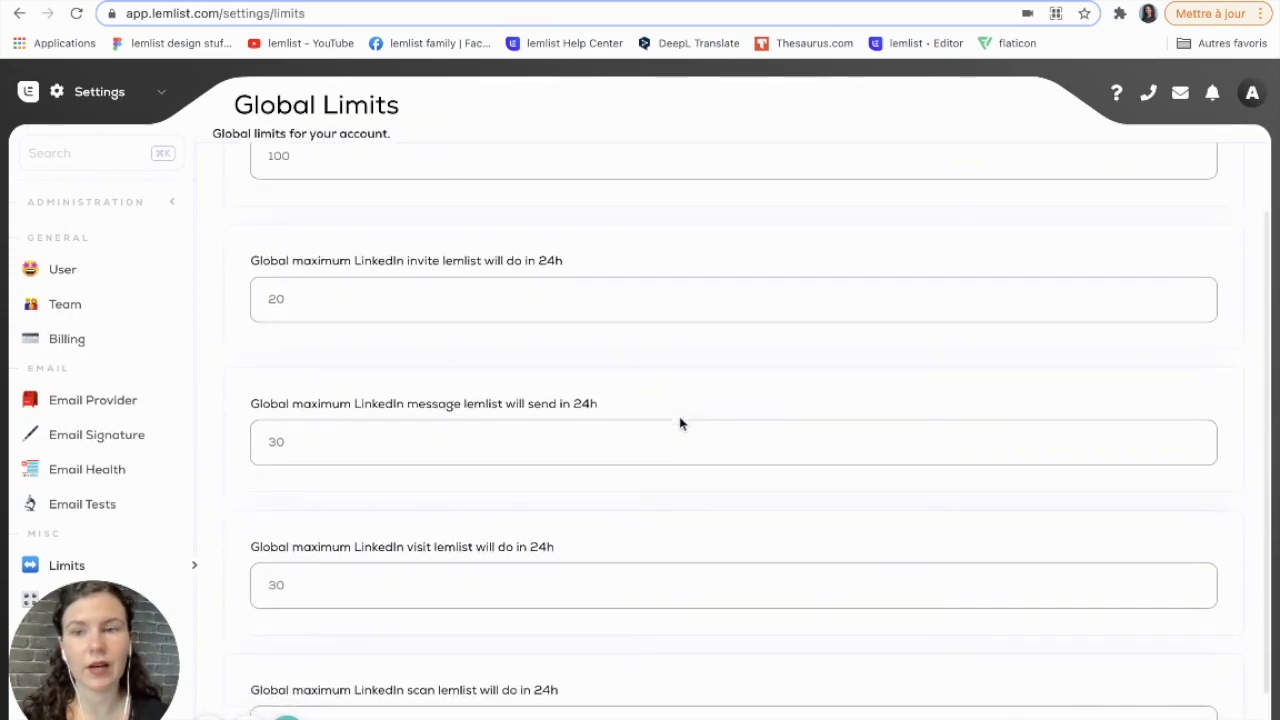
scroll(680, 423, up, 3)
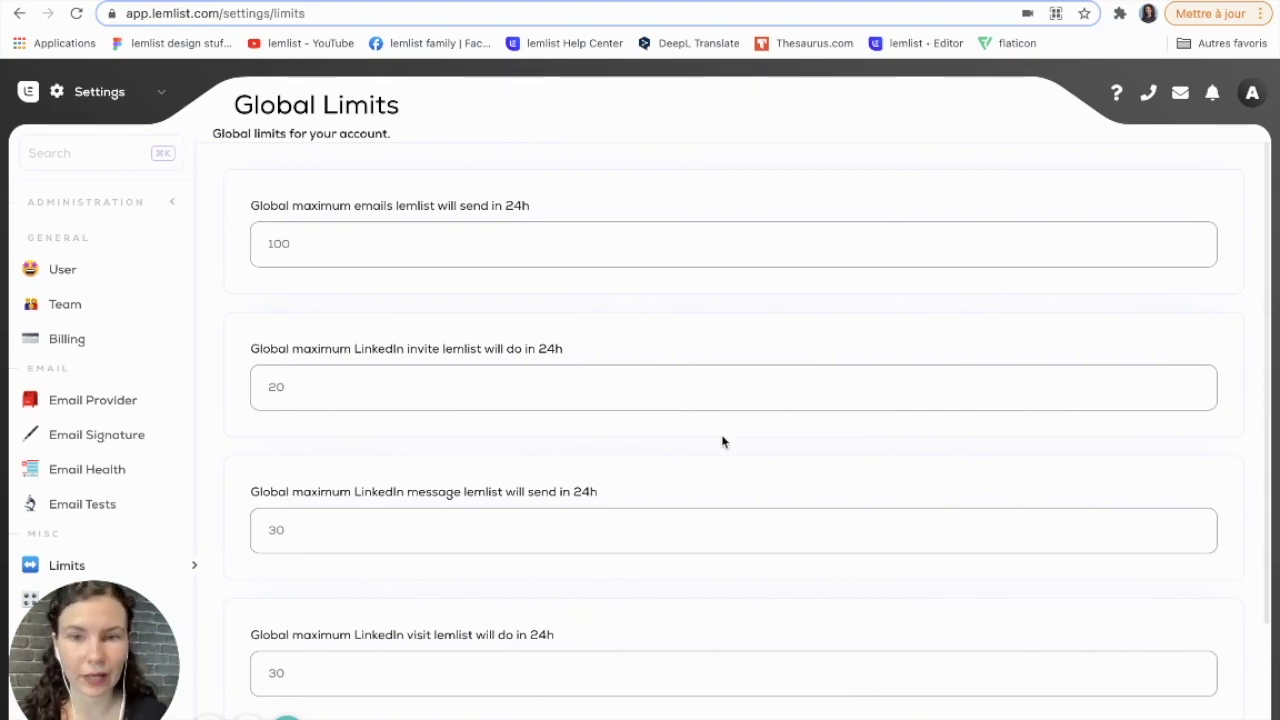
scroll(721, 434, down, 1)
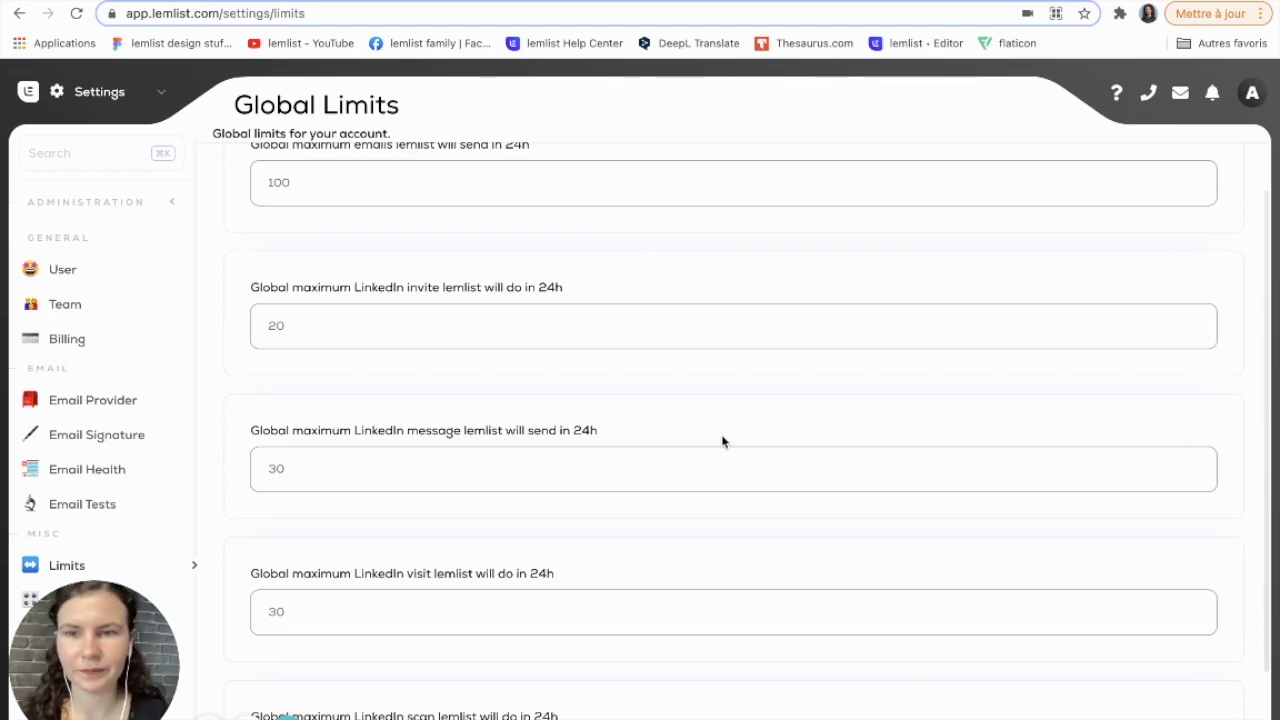
scroll(714, 549, down, 2)
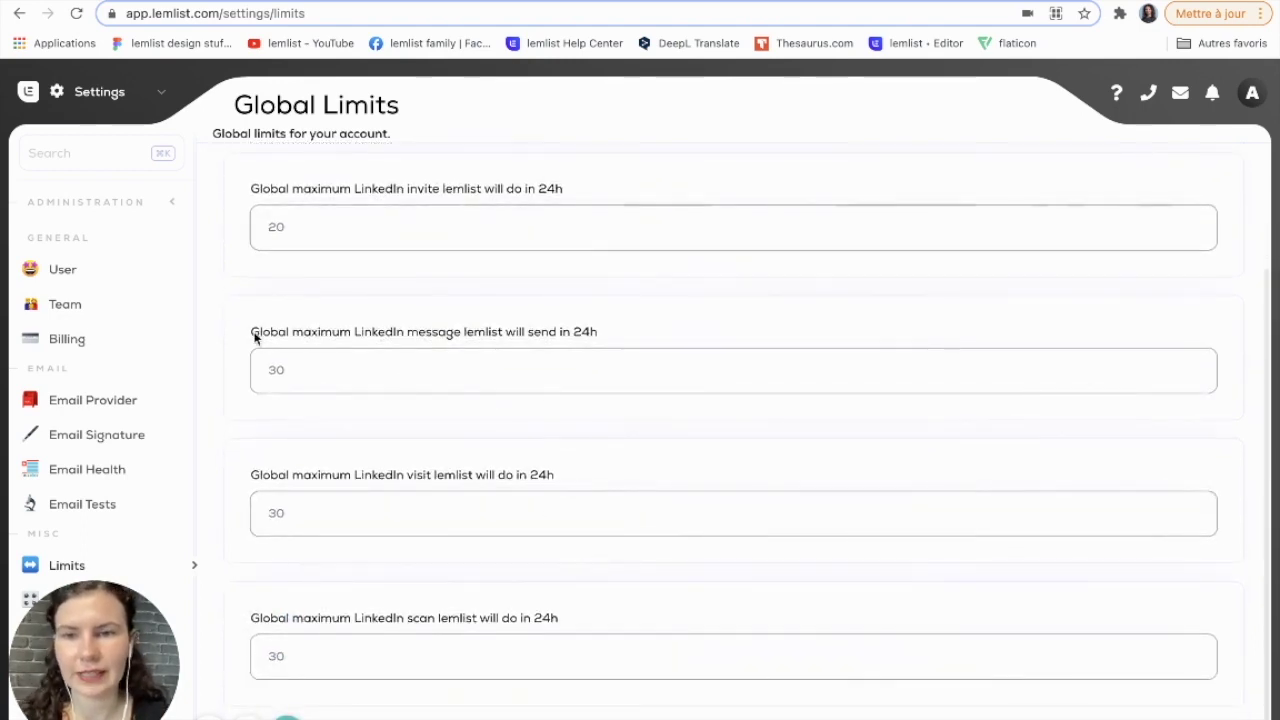
Leave the account settings for the campaign editor and open the leads of the Awesome campaign.
click(141, 93)
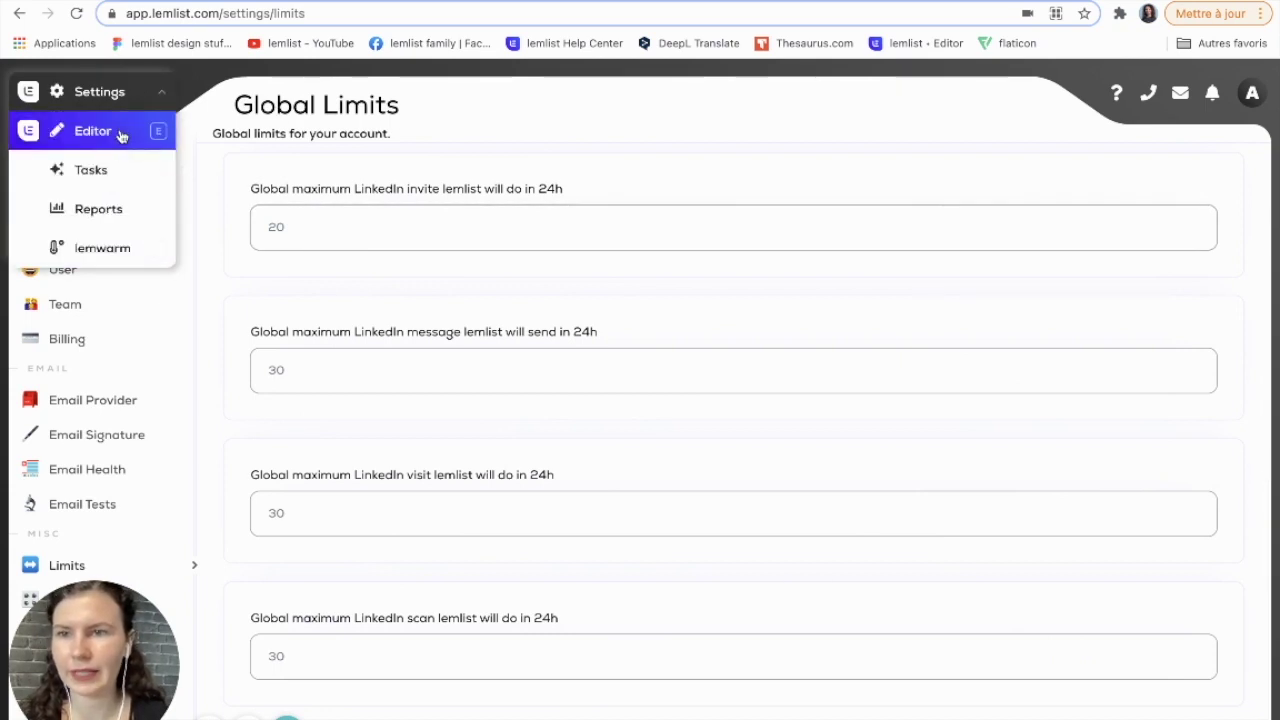
click(120, 134)
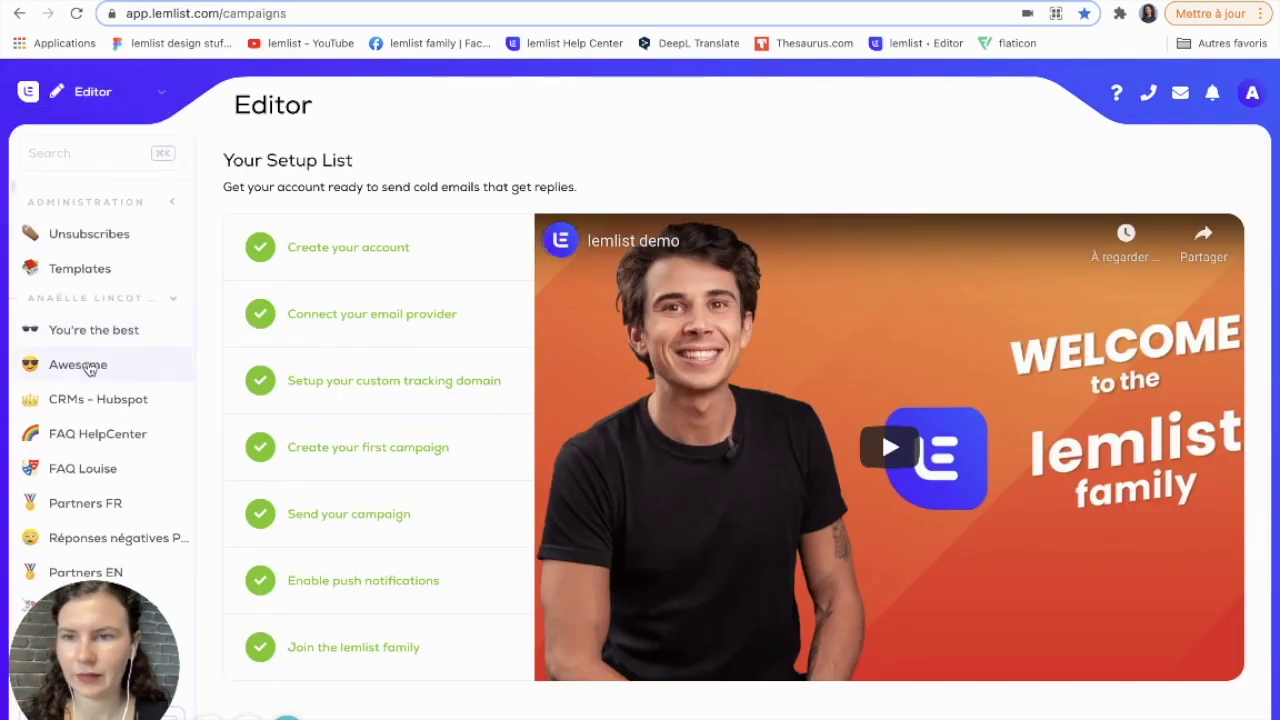
click(88, 368)
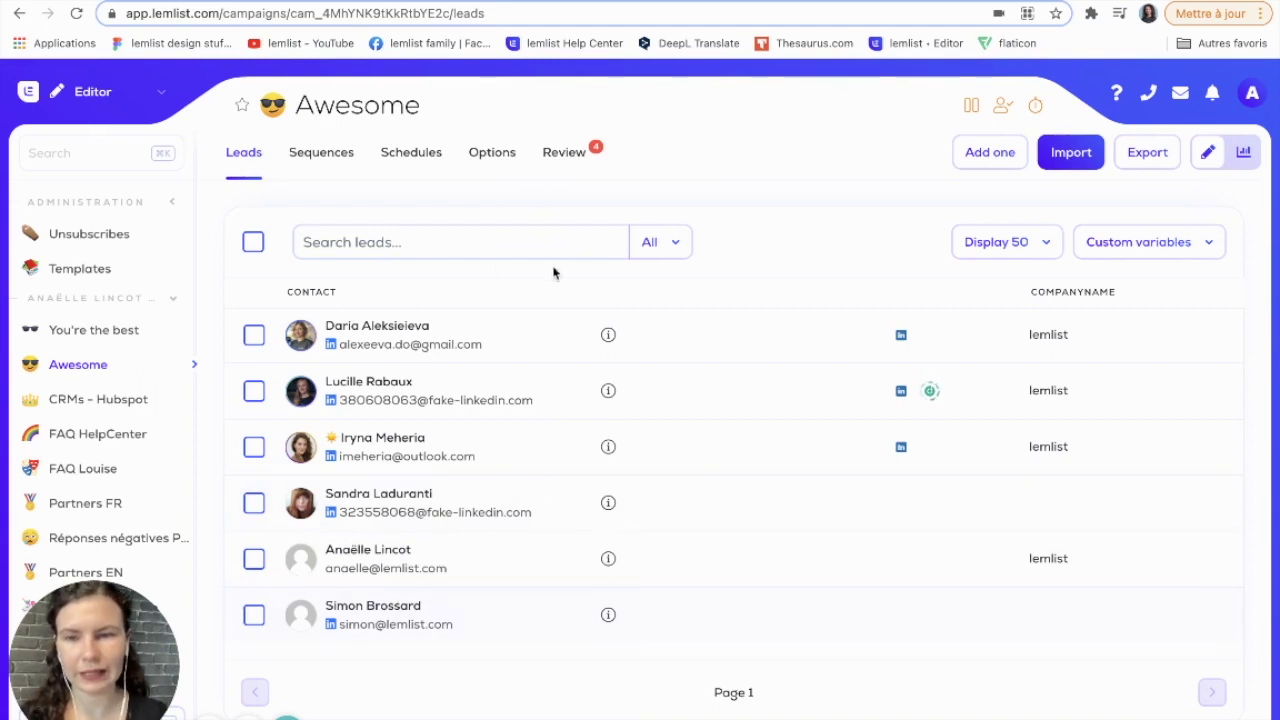
Examine the profile details of the first lead in the Awesome campaign, including the company information, and close them.
click(608, 337)
scroll(1088, 556, down, 4)
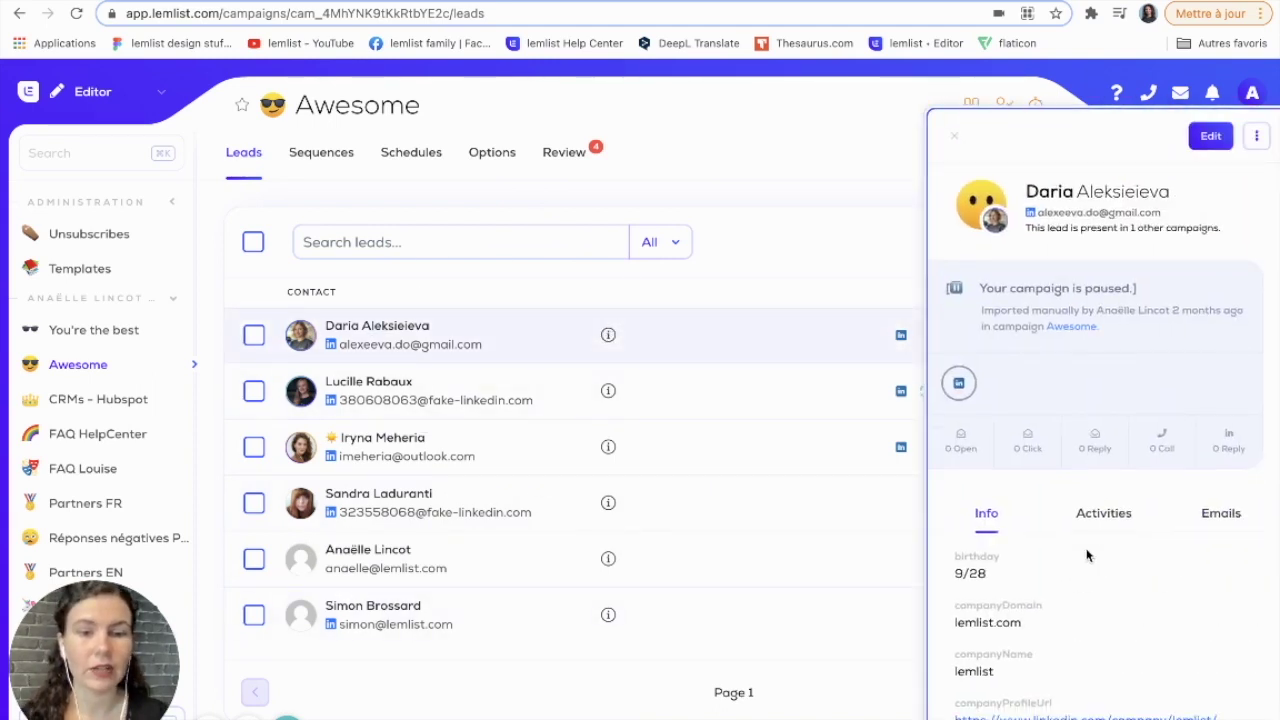
scroll(1088, 556, up, 5)
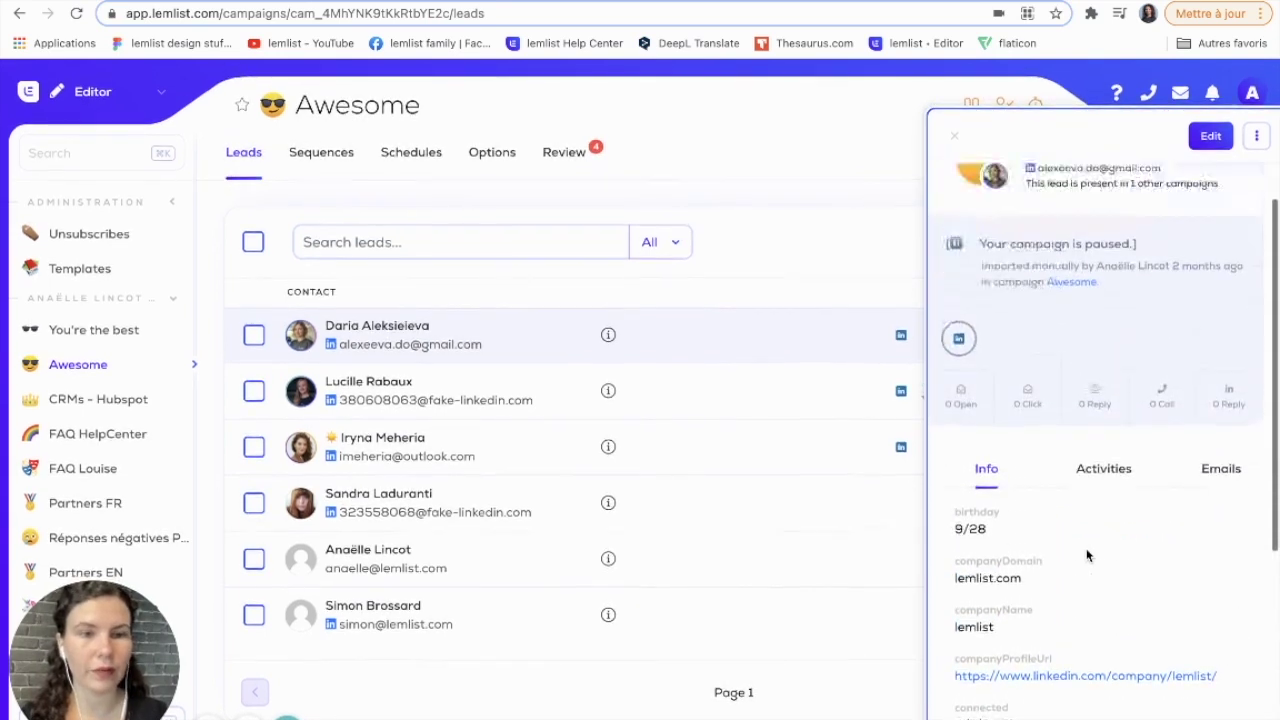
click(956, 137)
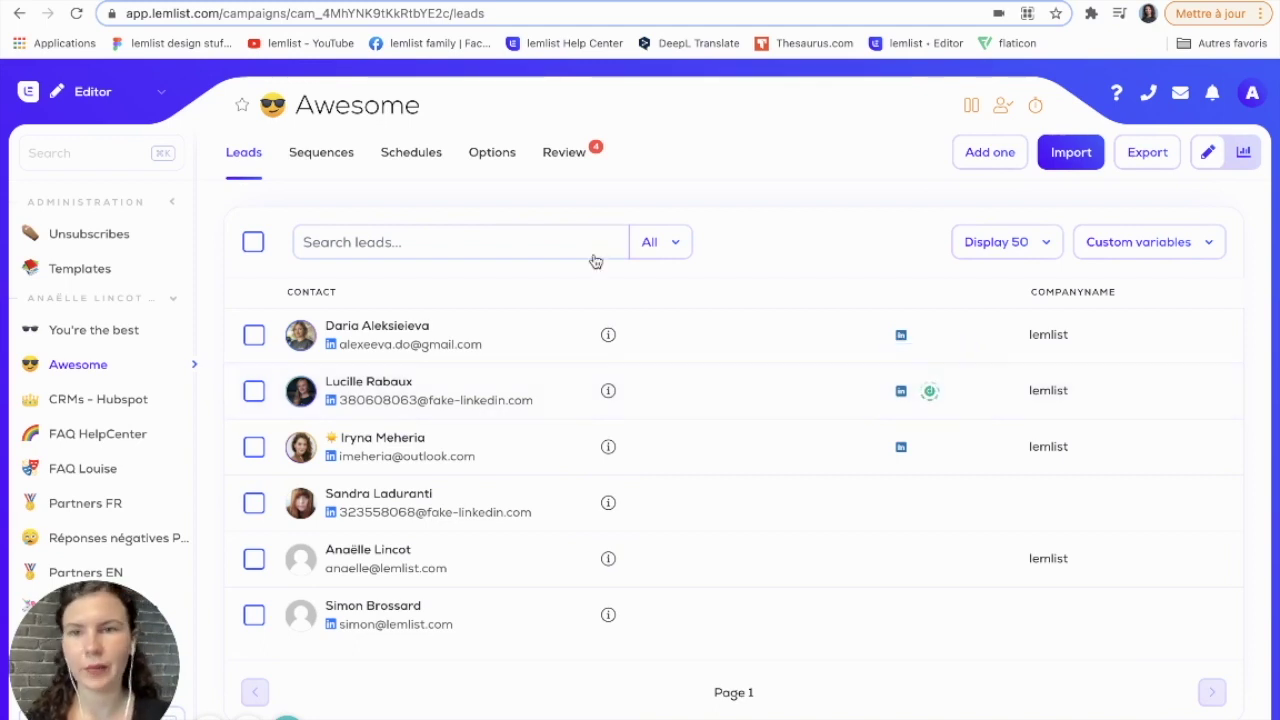
Review the Awesome campaign's sequence, from the LinkedIn message in Step 1 to the email, LinkedIn invite and call steps.
click(330, 153)
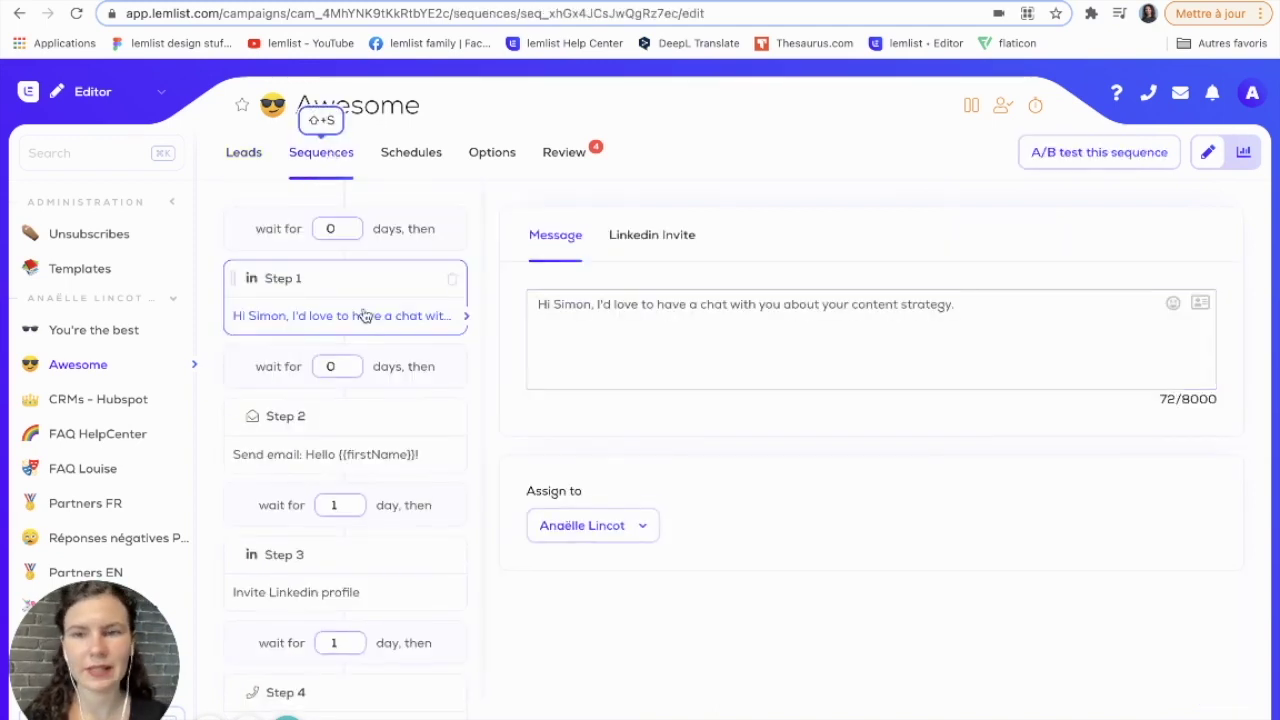
scroll(378, 500, down, 1)
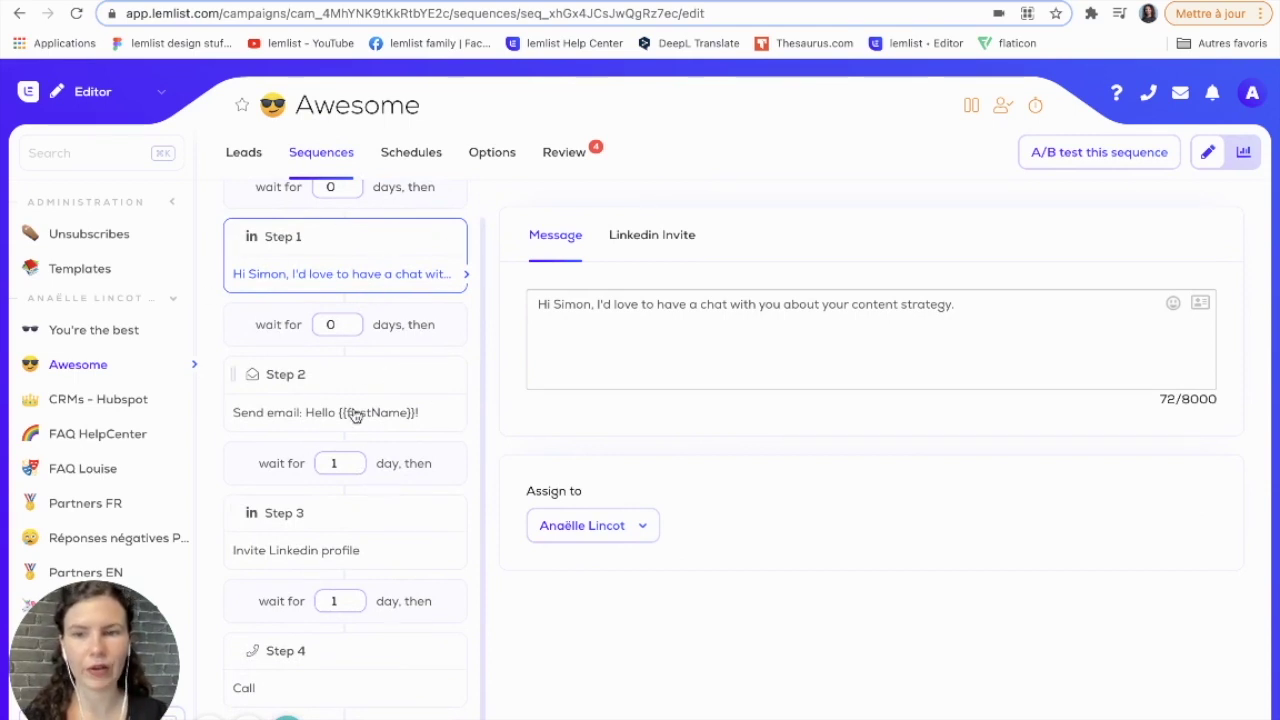
scroll(352, 428, down, 1)
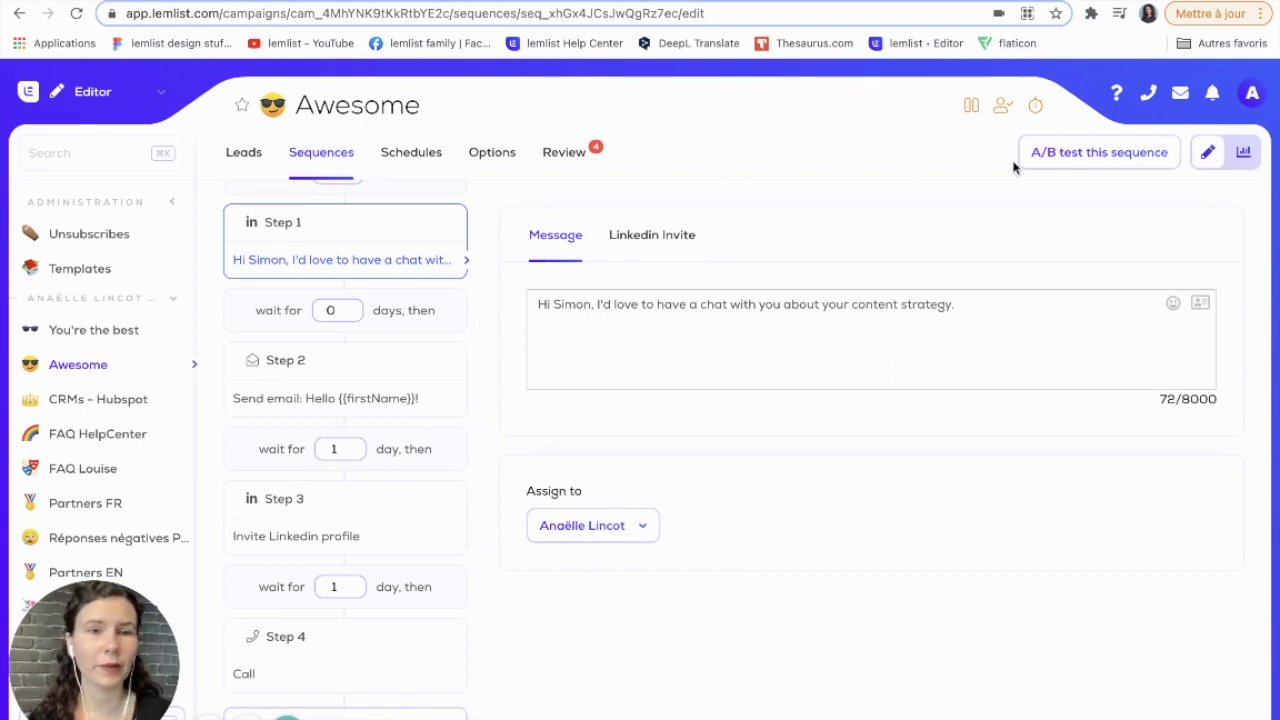
Look at the available help and support options, including the chat with the lemlist team, without choosing one.
click(1116, 100)
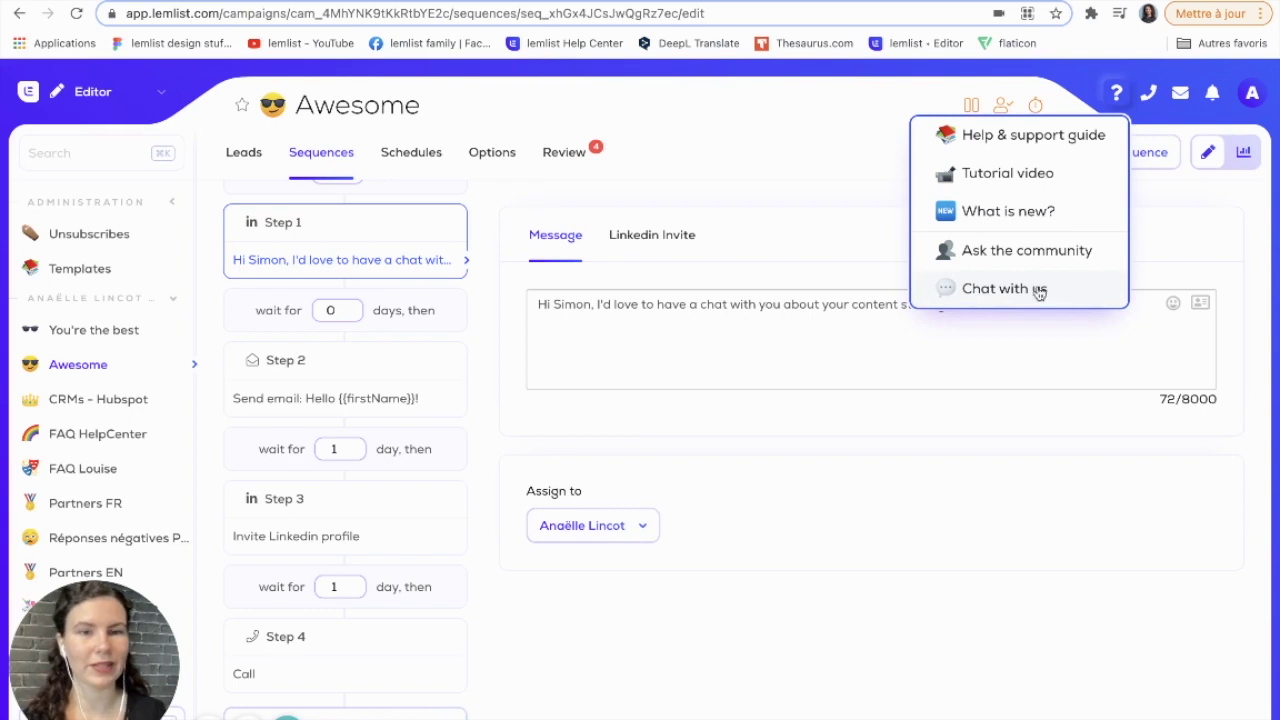
click(851, 155)
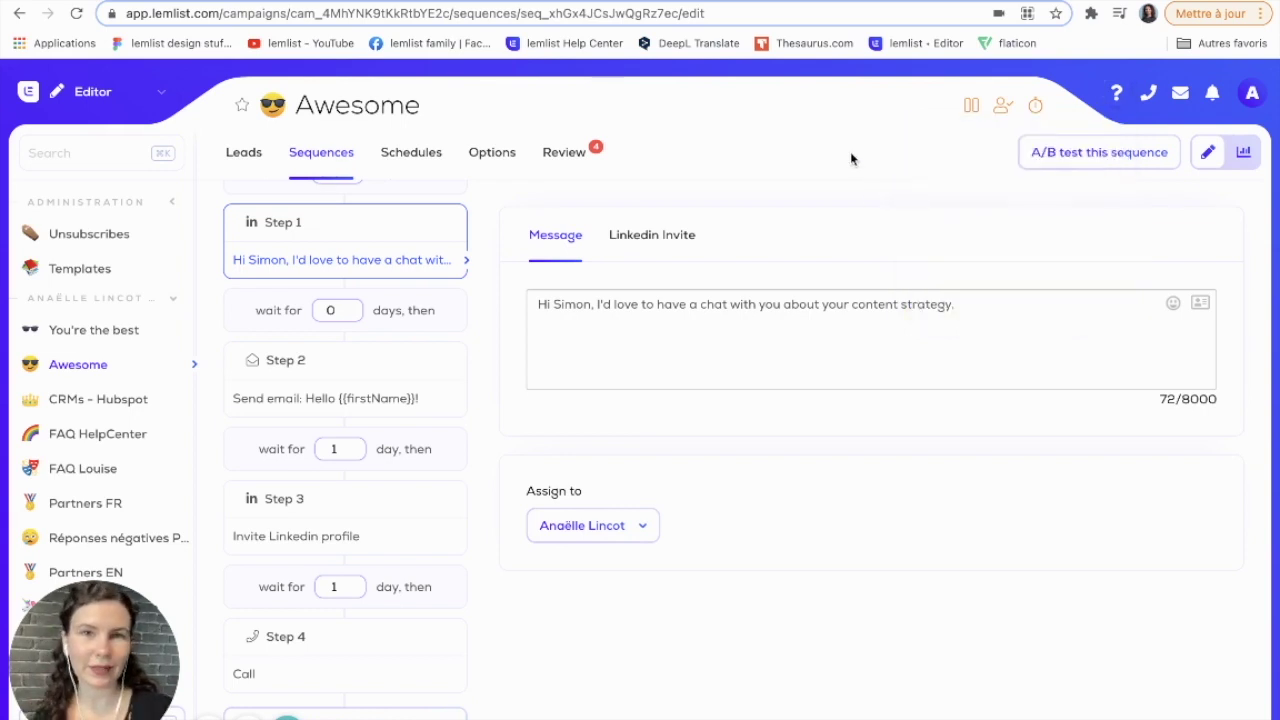